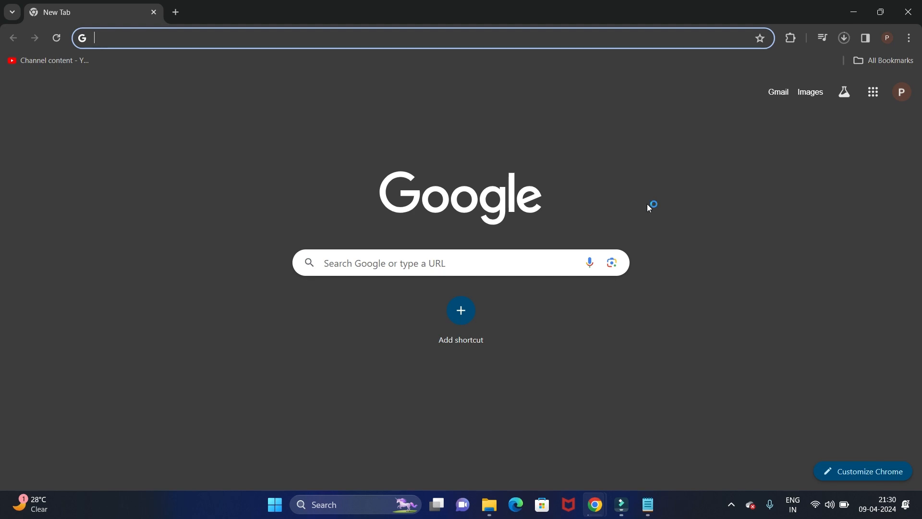
# - Search the web for "intellij"
pyautogui.write('intee')
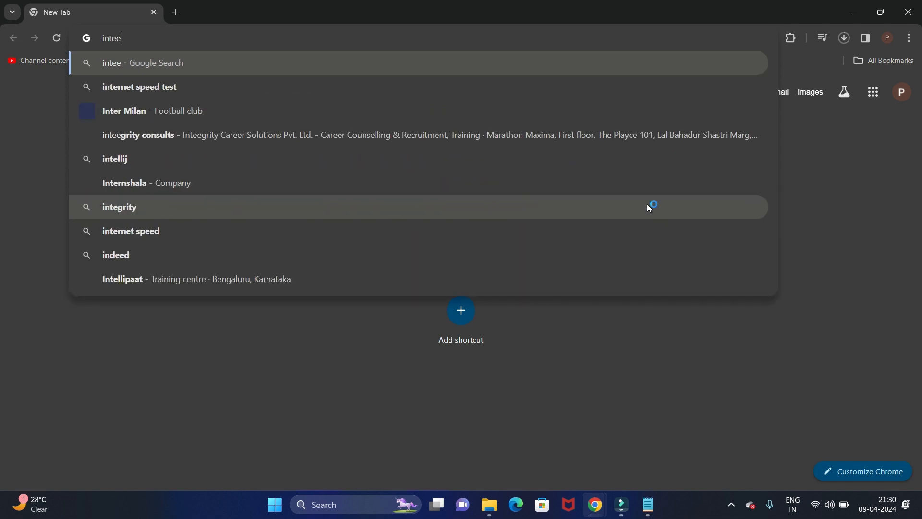
pyautogui.press('BackSpace')
pyautogui.write('ll')
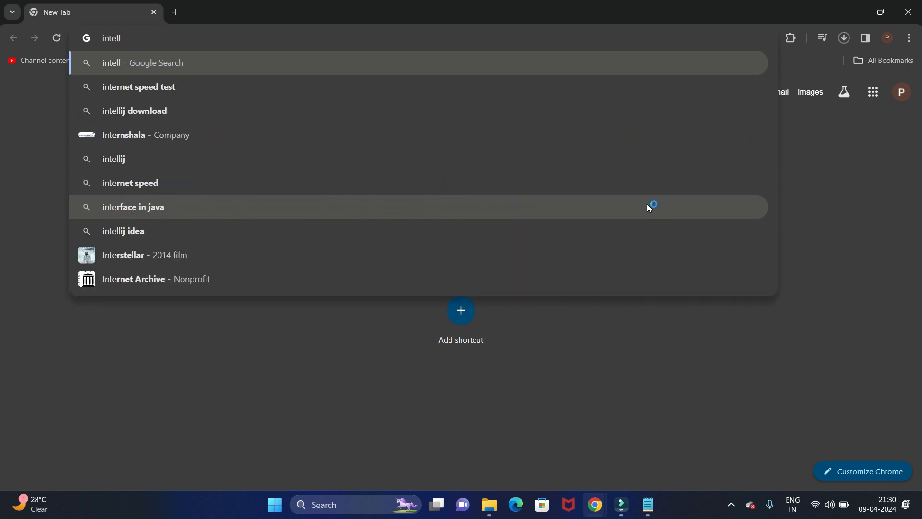
pyautogui.write('ih')
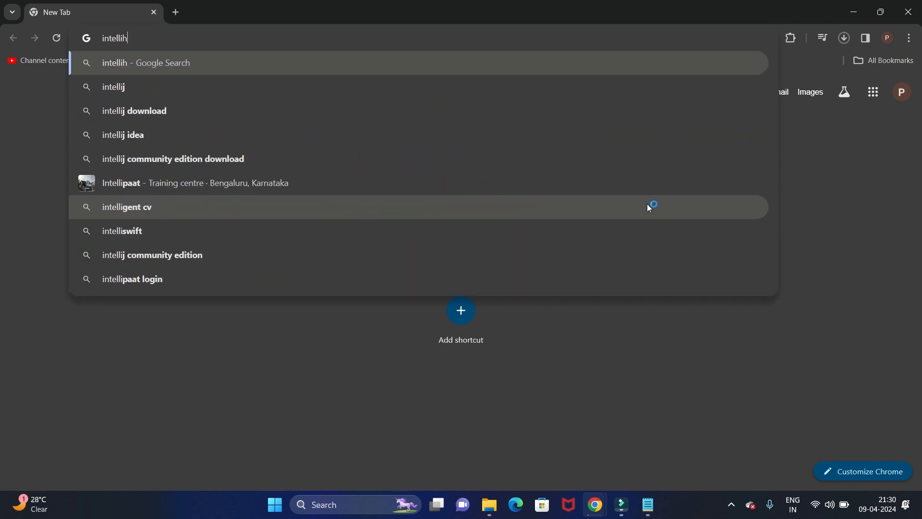
pyautogui.press('BackSpace')
pyautogui.write('j')
pyautogui.press('Return')
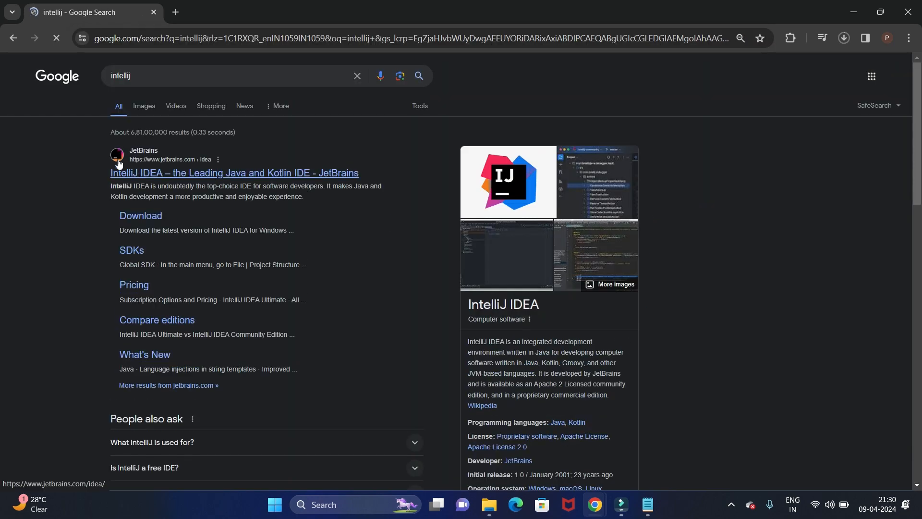
# - Open the JetBrains IntelliJ IDEA site from the search results and go to its download page
pyautogui.scroll(-5, 246, 251)
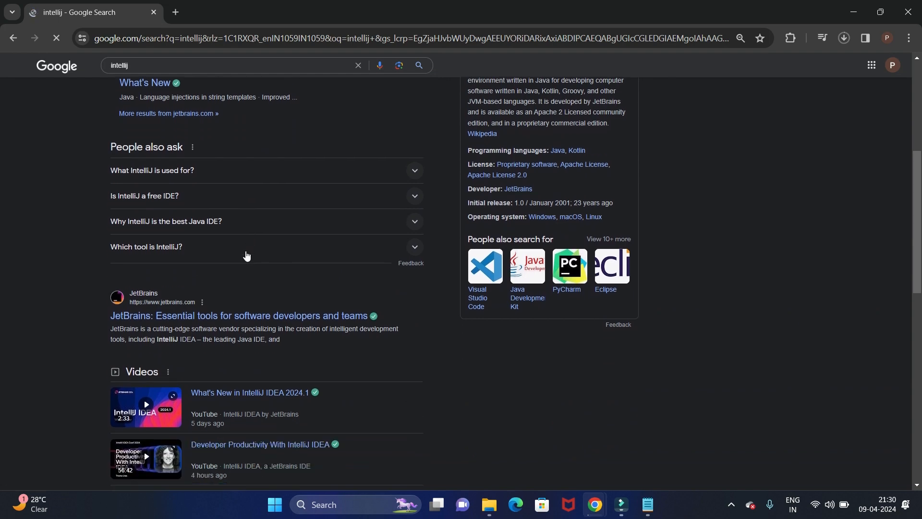
pyautogui.scroll(5, 247, 255)
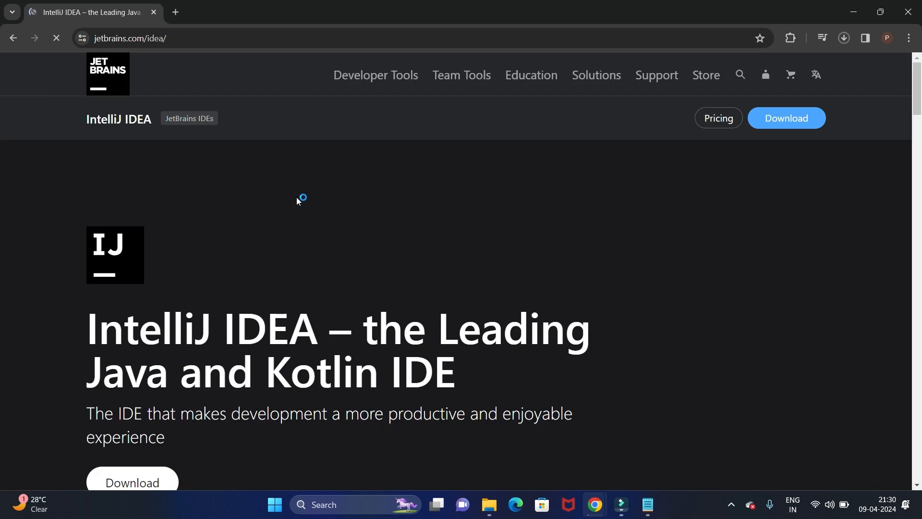
pyautogui.scroll(-3, 450, 252)
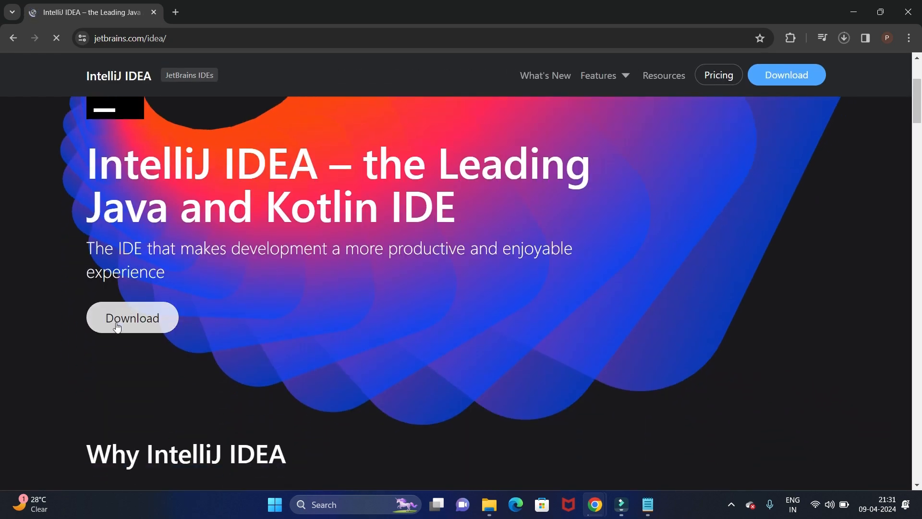
pyautogui.scroll(-2, 168, 317)
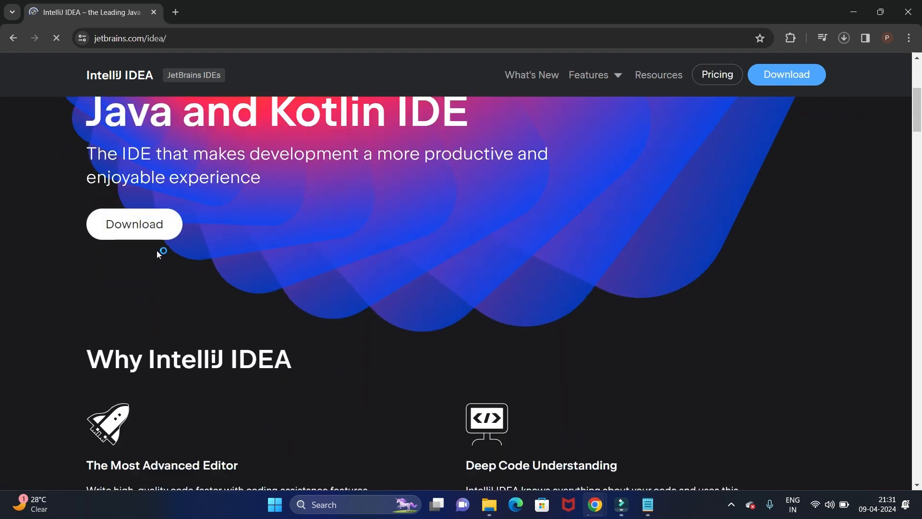
pyautogui.click(138, 232)
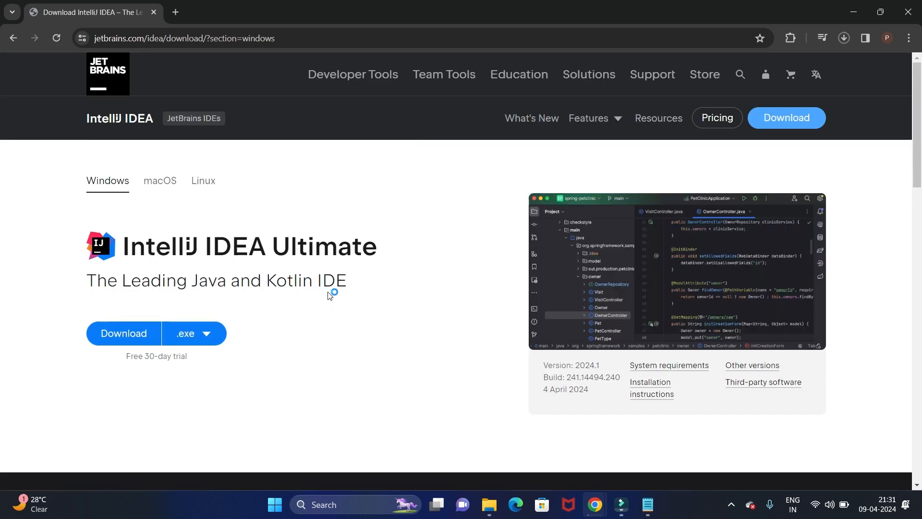
# - Download the Windows .exe installer of IntelliJ IDEA Ultimate
pyautogui.scroll(-1, 330, 296)
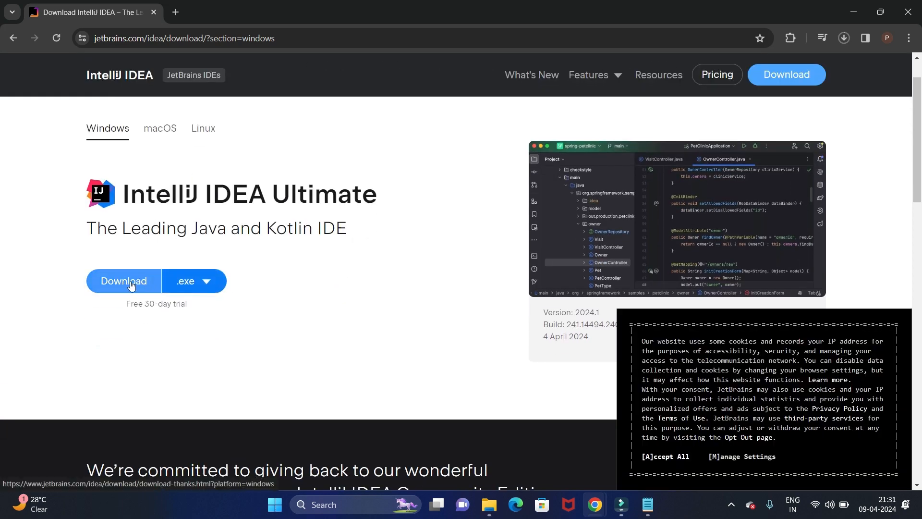
pyautogui.click(208, 284)
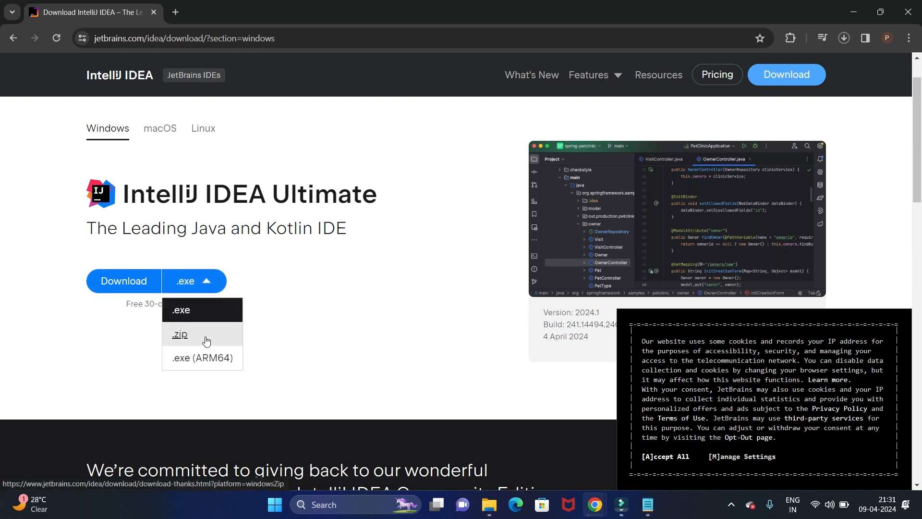
pyautogui.click(290, 308)
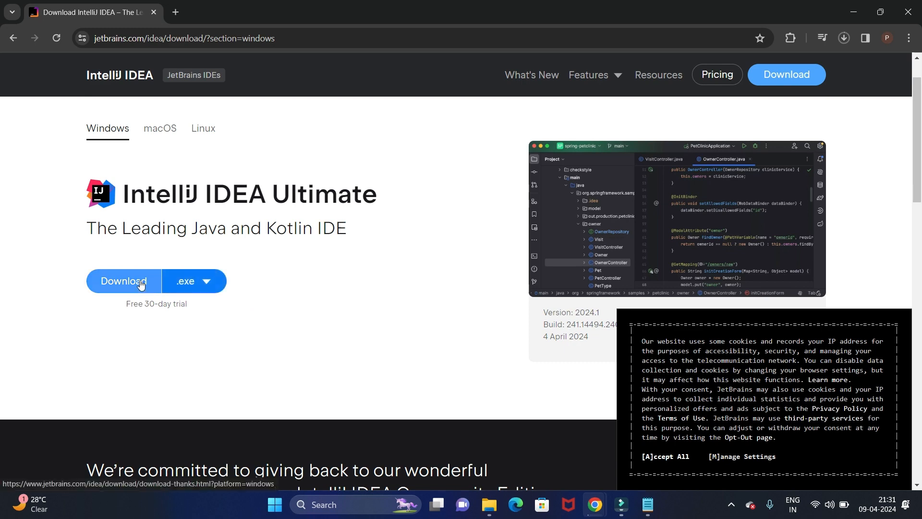
pyautogui.click(126, 283)
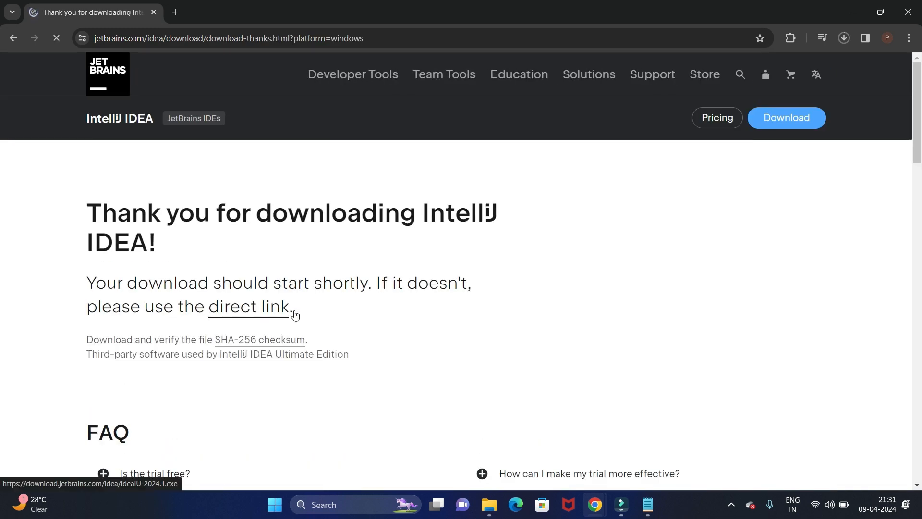
# - Check the installer's progress in the recent download history and read the direct-link note on the thank-you page
pyautogui.scroll(-1, 295, 315)
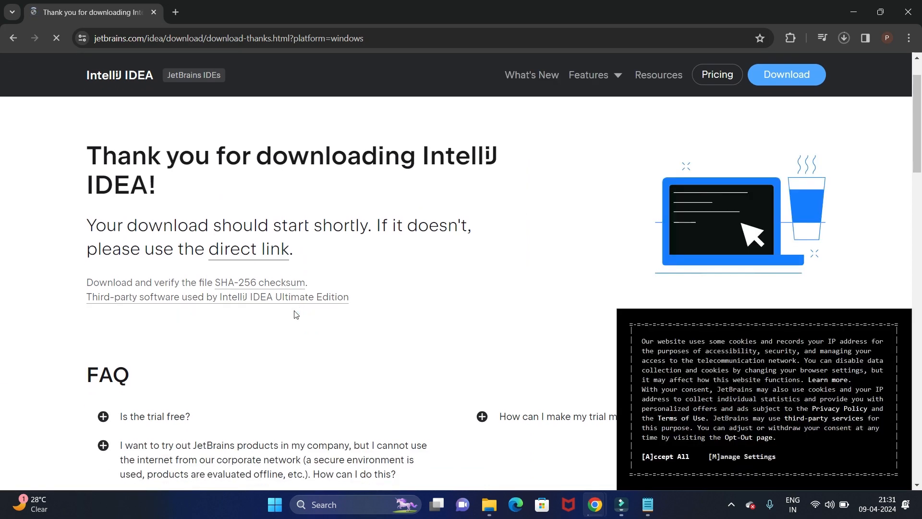
pyautogui.click(844, 38)
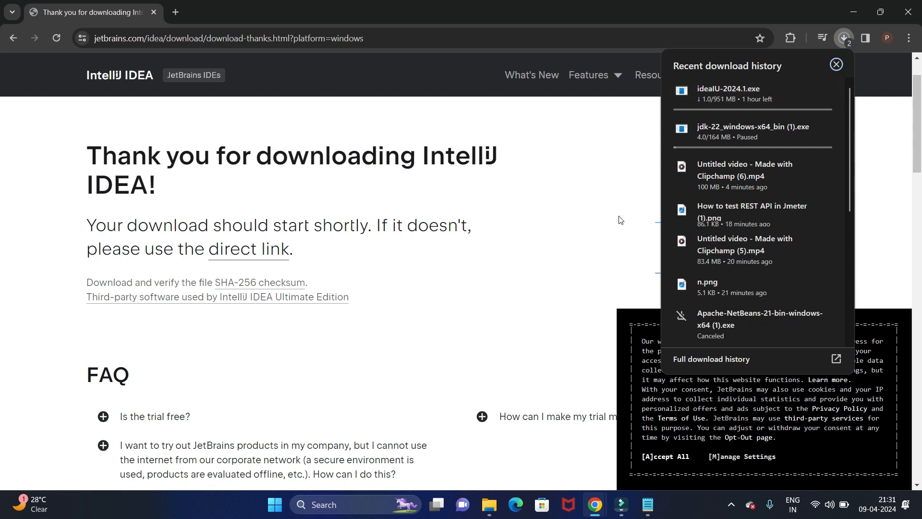
pyautogui.click(619, 218)
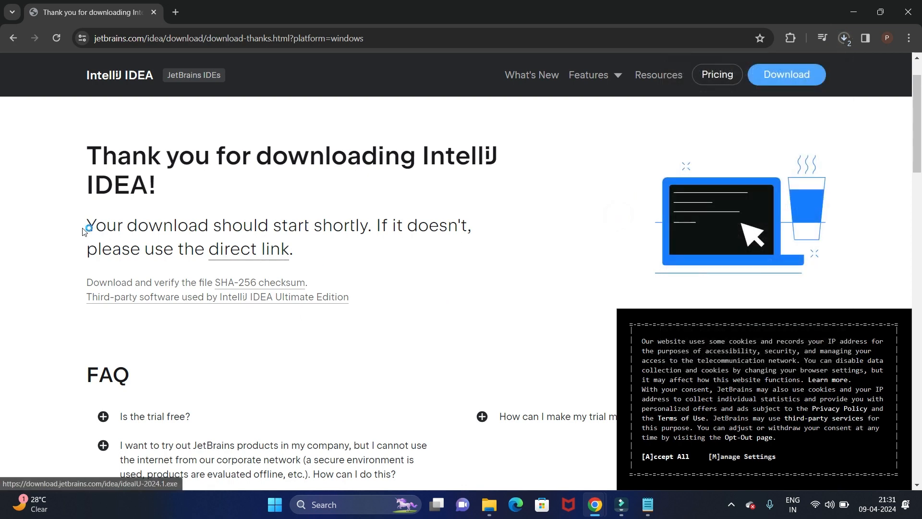
pyautogui.moveTo(74, 225); pyautogui.dragTo(297, 253)
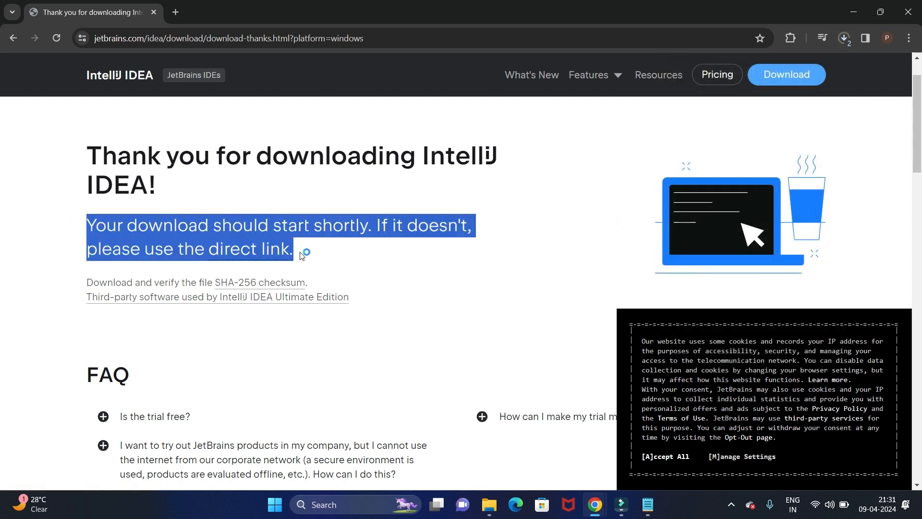
pyautogui.click(306, 251)
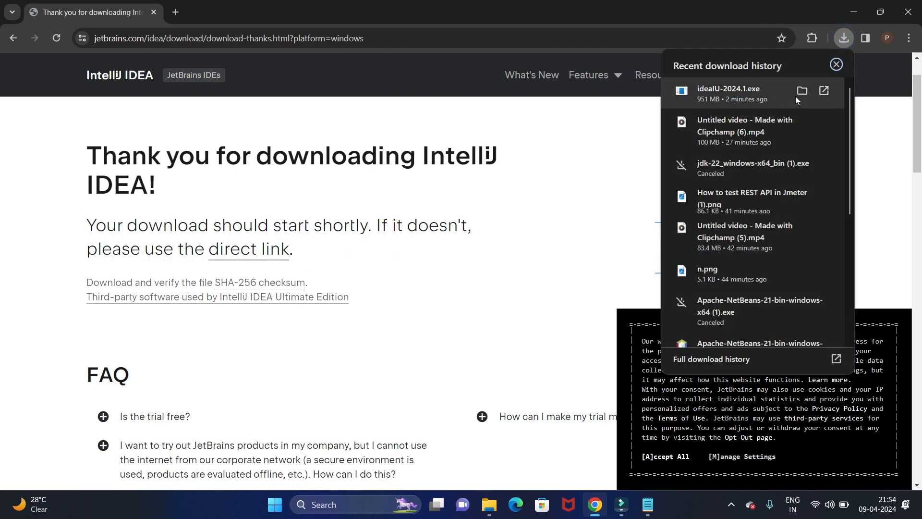
# - Launch the downloaded ideaIU-2024.1.exe from the Downloads folder and minimize the open windows
pyautogui.click(800, 96)
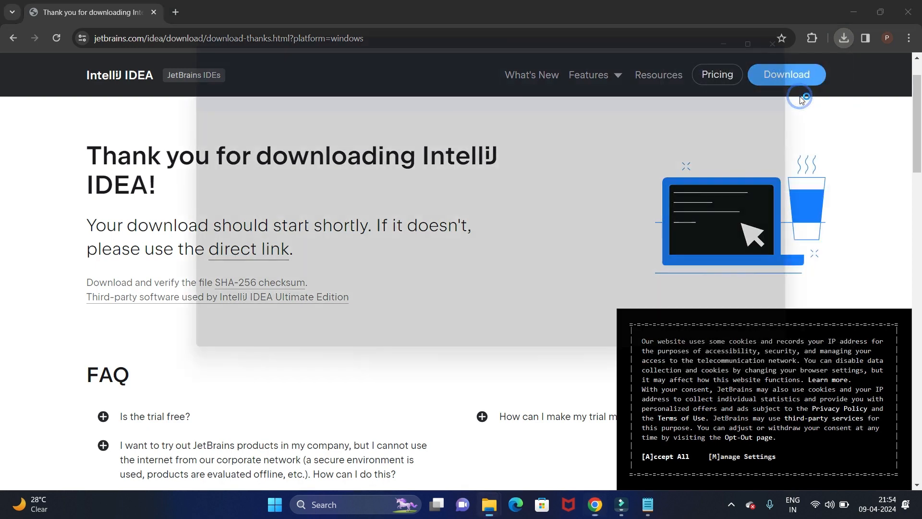
pyautogui.click(791, 27)
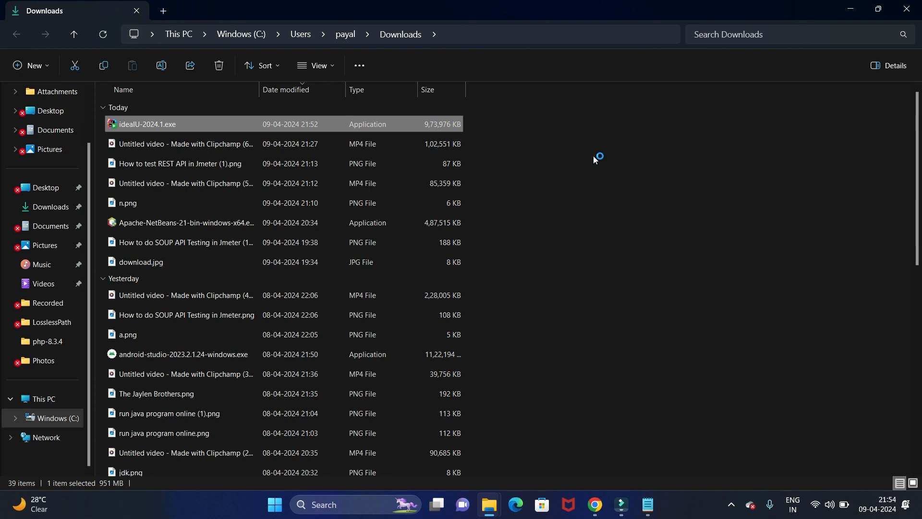
pyautogui.click(853, 16)
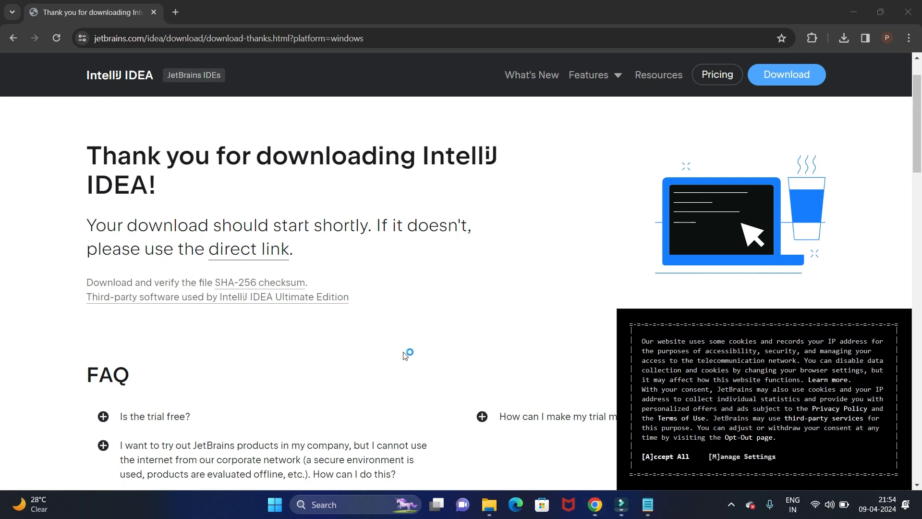
pyautogui.click(848, 15)
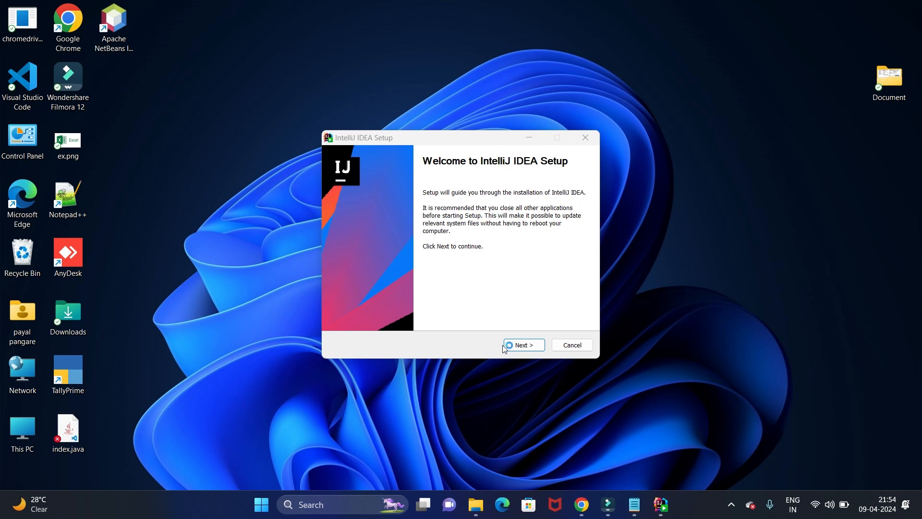
# - Proceed past the setup welcome page and accept the destination folder C:\Program Files\JetBrains\IntelliJ IDEA 2024.1
pyautogui.click(524, 346)
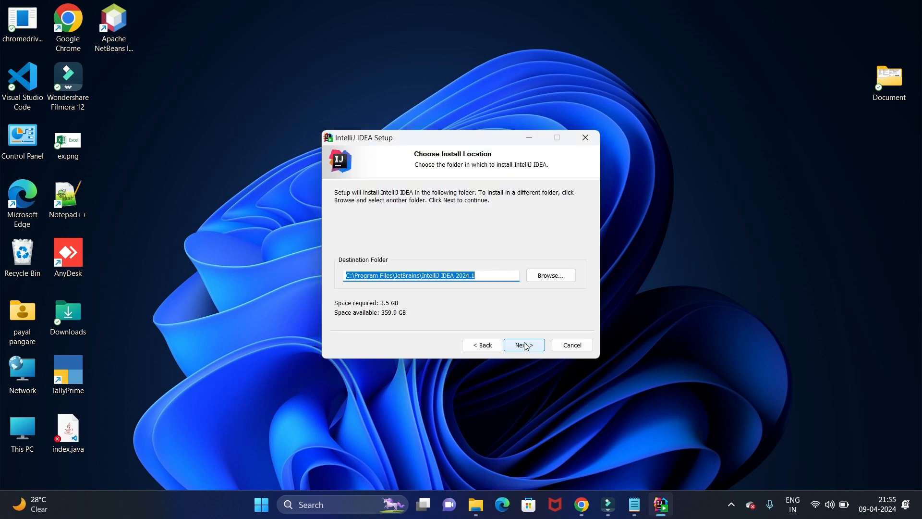
pyautogui.click(491, 278)
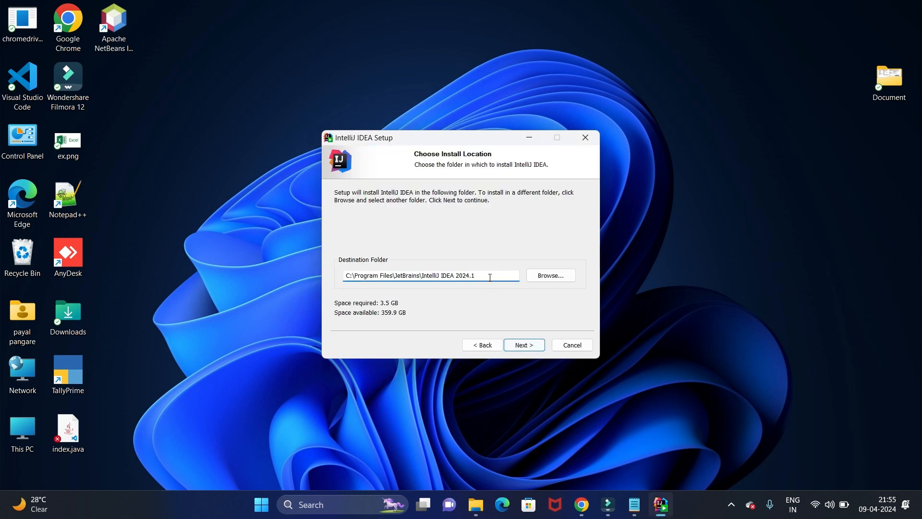
pyautogui.moveTo(485, 278); pyautogui.dragTo(346, 277)
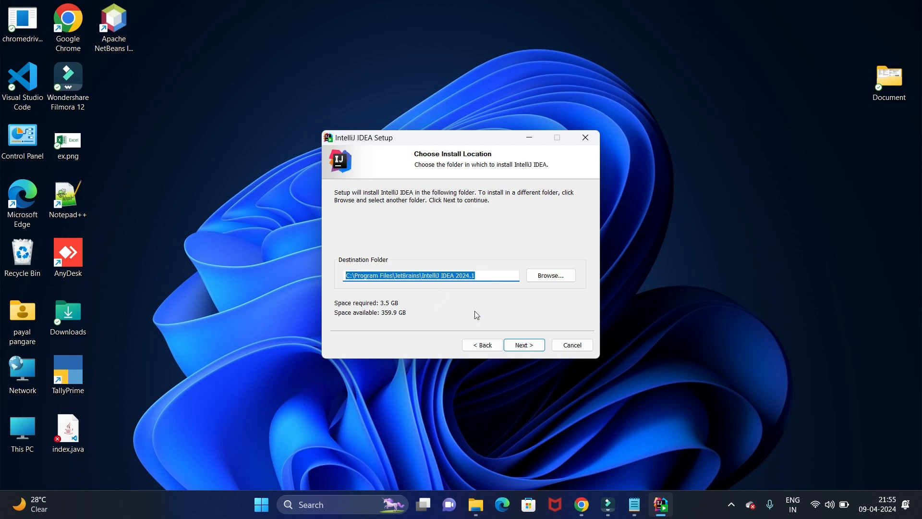
pyautogui.click(499, 280)
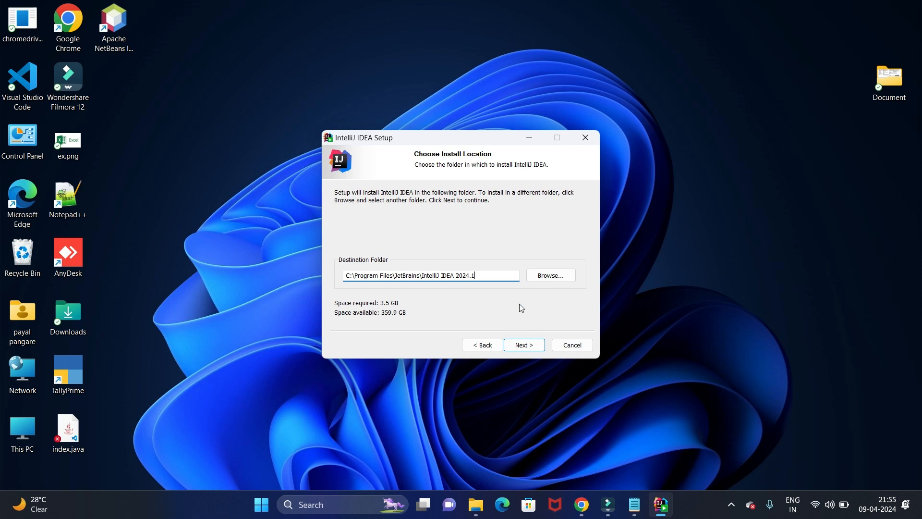
pyautogui.click(524, 345)
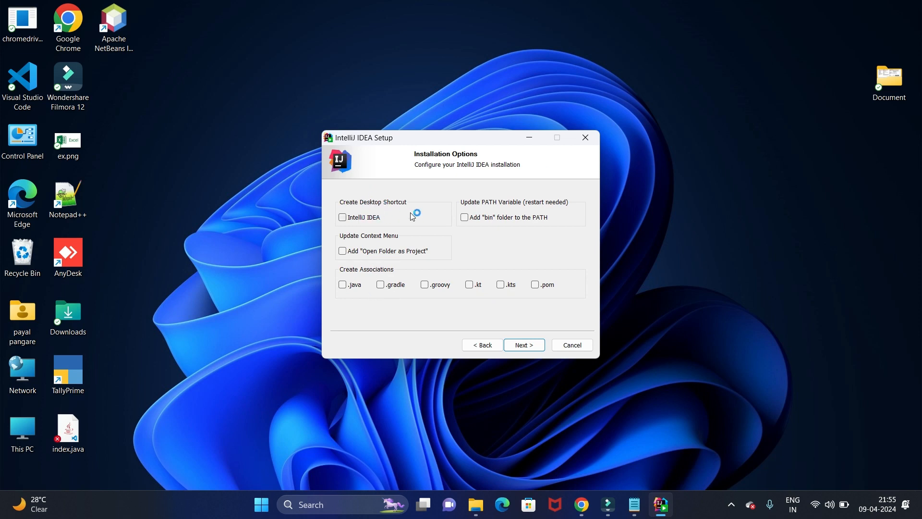
# - Enable the IntelliJ IDEA desktop shortcut, Add "Open Folder as Project" and the .java association, and continue the setup
pyautogui.click(343, 219)
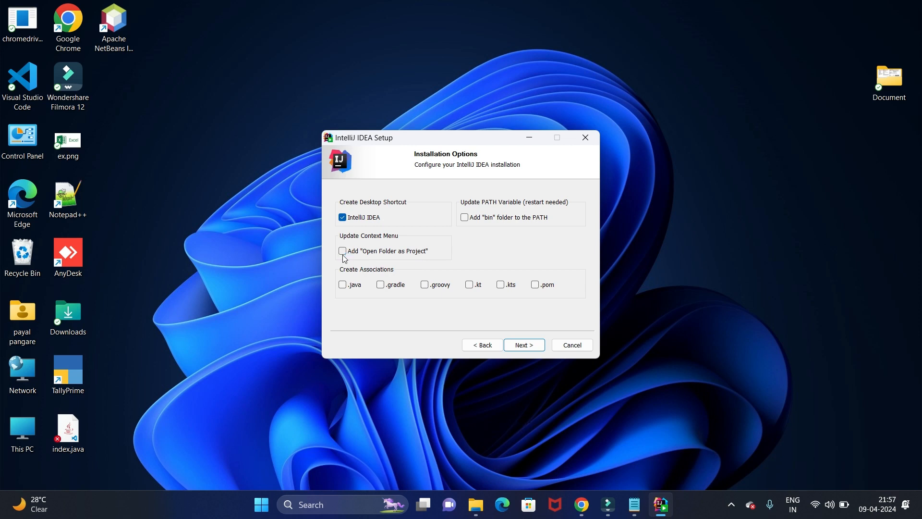
pyautogui.click(343, 253)
pyautogui.click(343, 286)
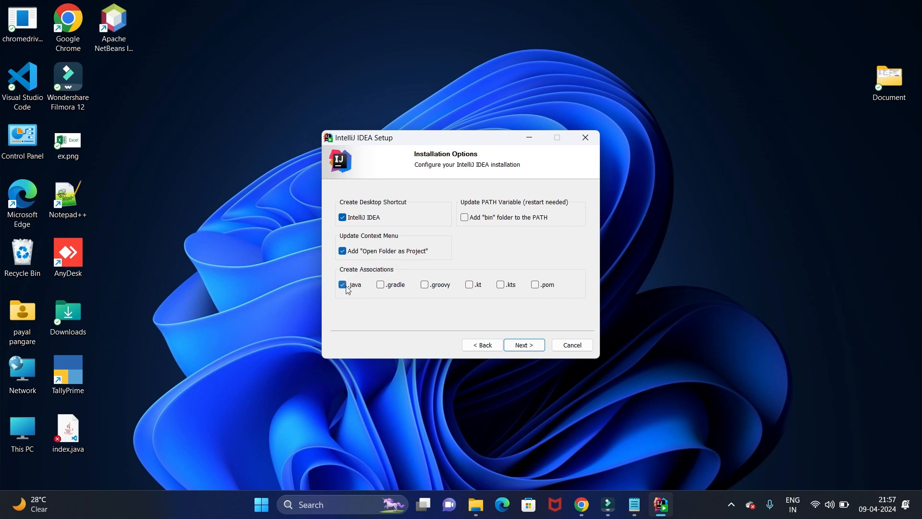
pyautogui.click(524, 345)
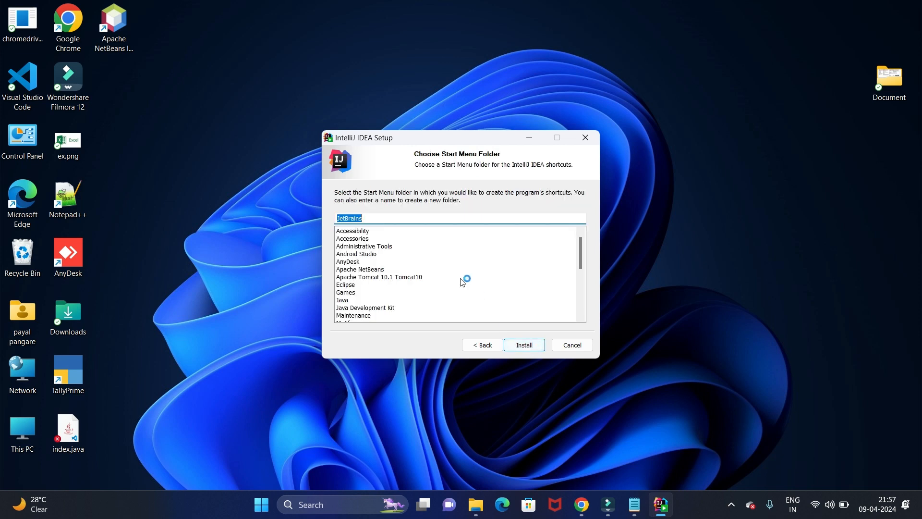
# - Install IntelliJ IDEA with the JetBrains Start Menu folder and finish the setup with Run IntelliJ IDEA enabled
pyautogui.scroll(-2, 462, 282)
pyautogui.click(528, 347)
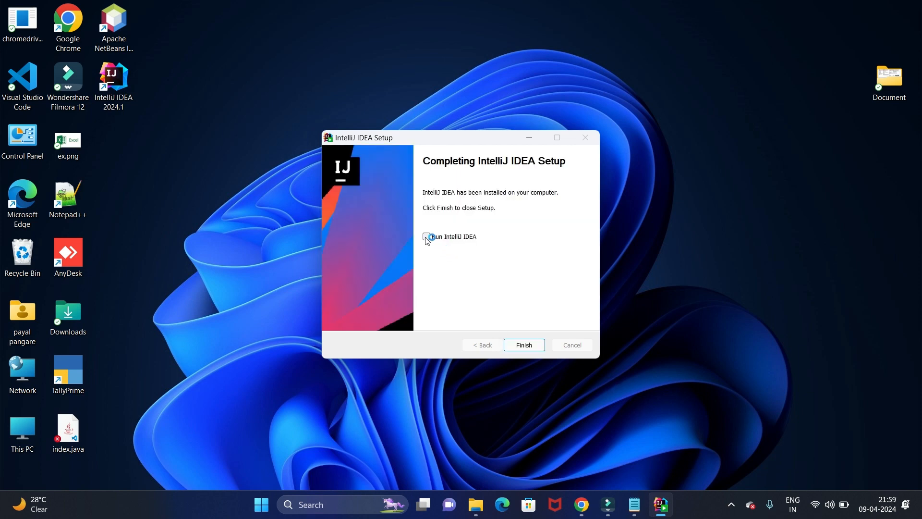
pyautogui.click(426, 237)
pyautogui.click(525, 346)
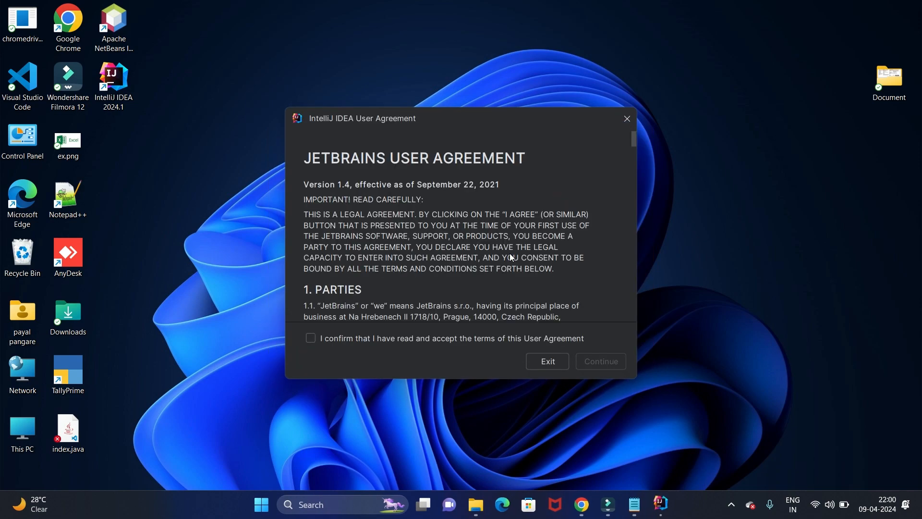
# - Accept the JetBrains User Agreement and decline sending anonymous usage statistics
pyautogui.click(311, 338)
pyautogui.scroll(-15, 453, 304)
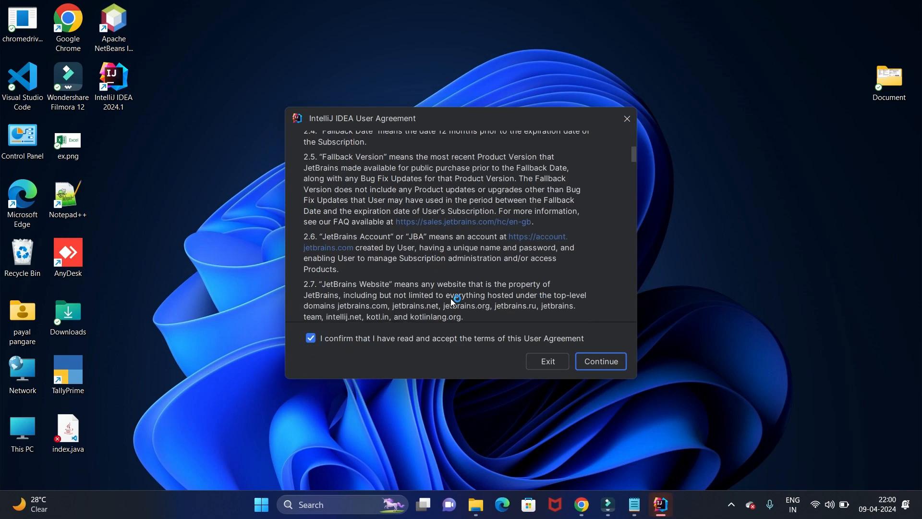
pyautogui.click(603, 362)
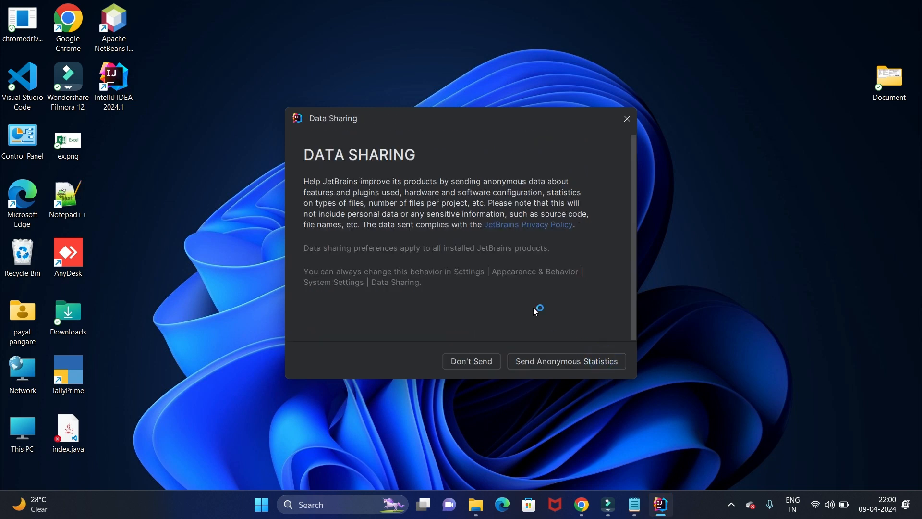
pyautogui.click(472, 360)
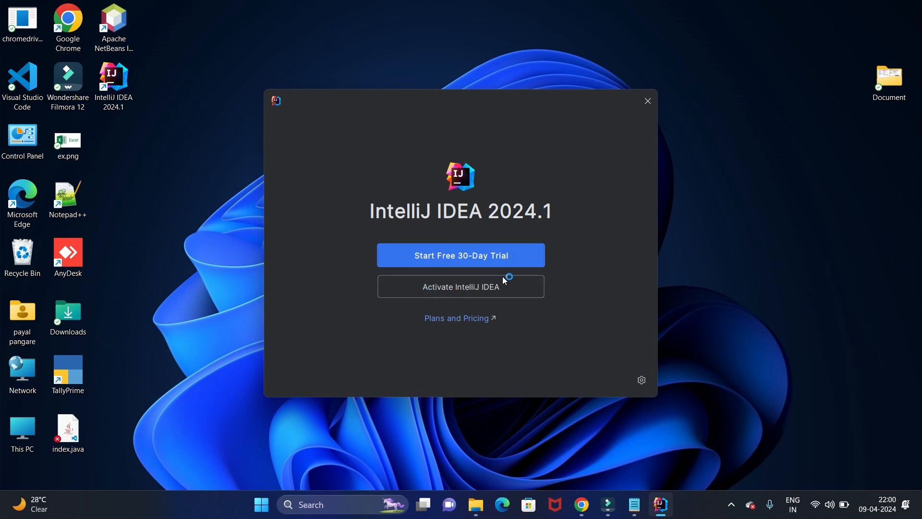
# - Start the free 30-day trial, allowing IntelliJ IDEA access to public and private networks, and minimize the browser's trial page
pyautogui.click(460, 253)
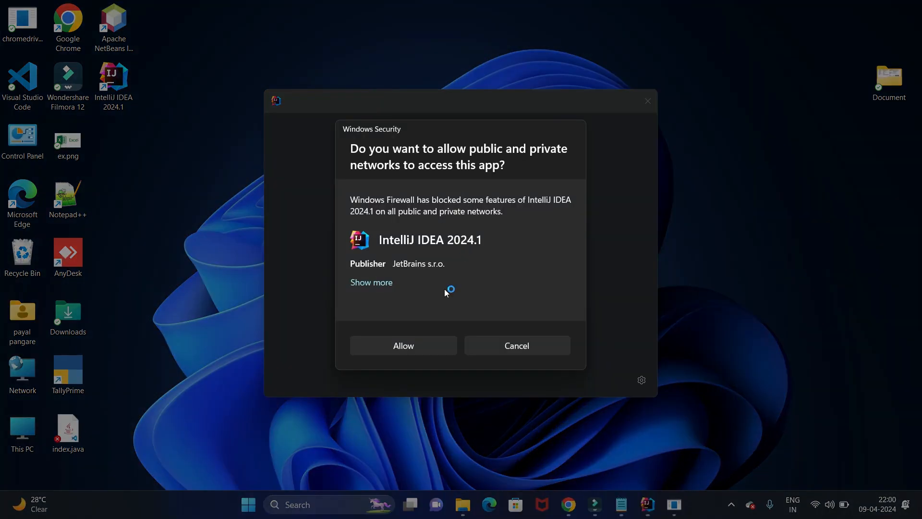
pyautogui.click(421, 345)
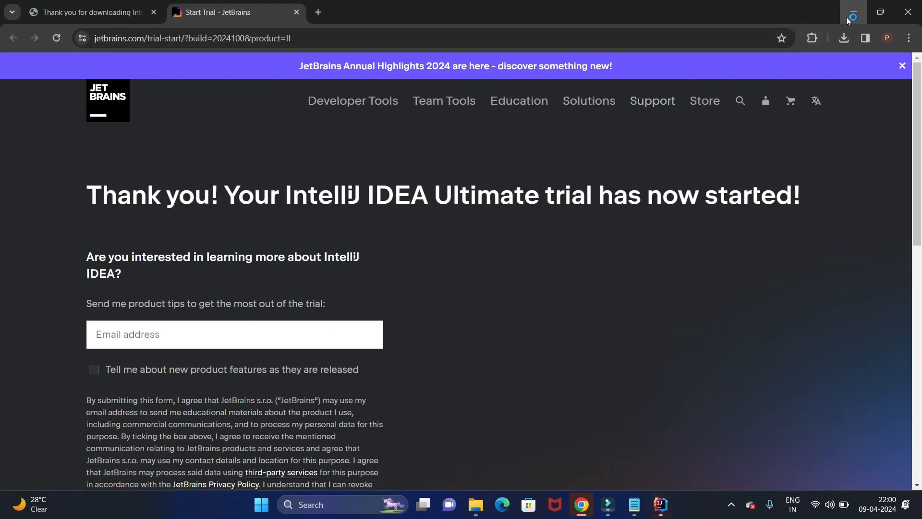
pyautogui.click(847, 18)
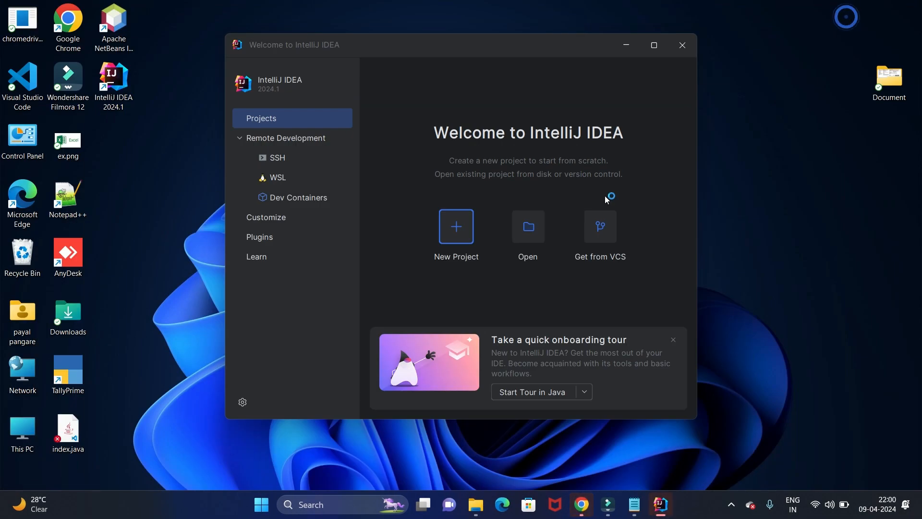
# - Start a new Java project from the maximized welcome window and name it firstproject
pyautogui.click(655, 47)
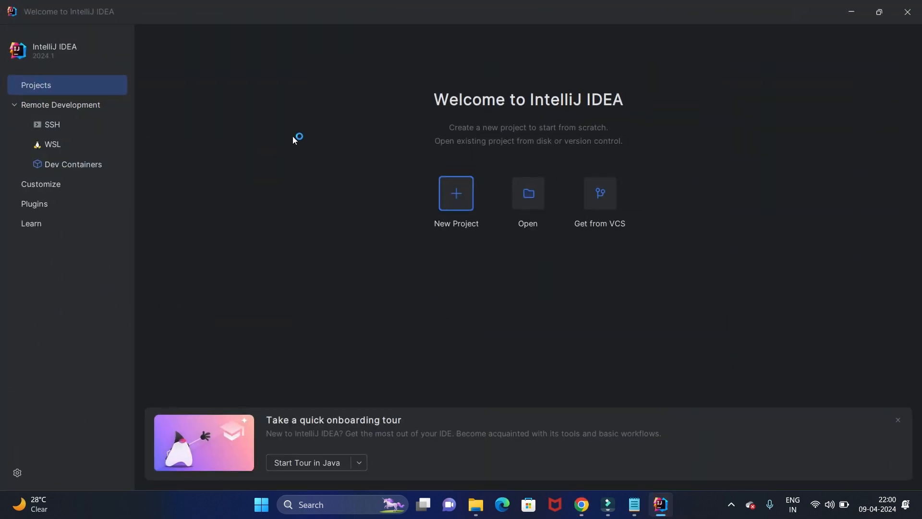
pyautogui.click(463, 201)
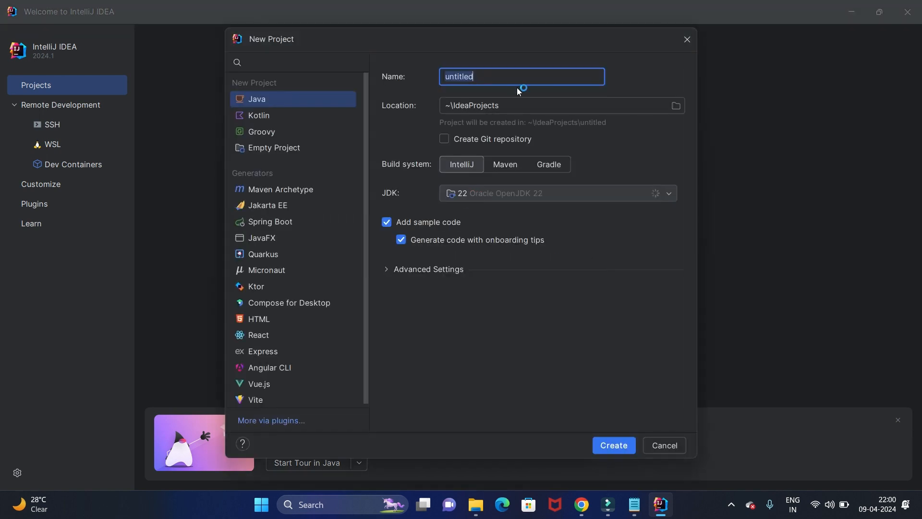
pyautogui.write('f')
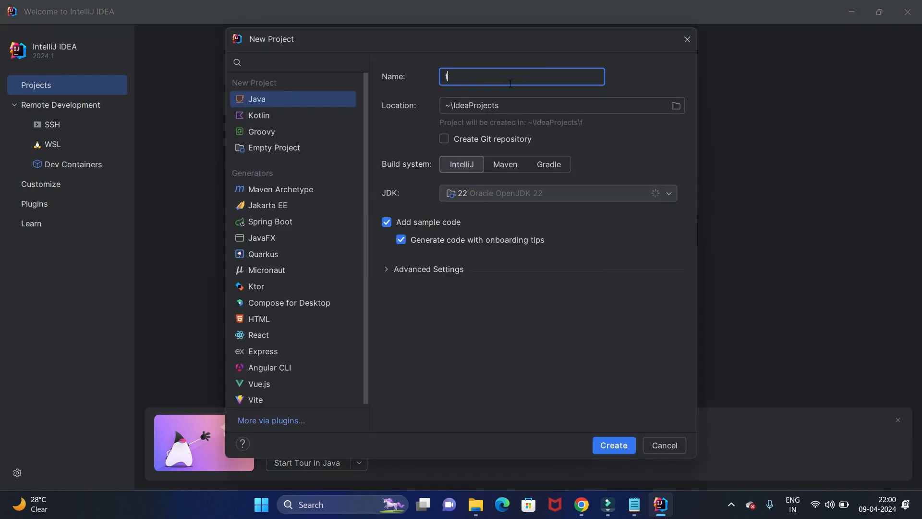
pyautogui.write('irstproject')
# - Add the jdk-22 folder under C:\Program Files\Java as the new project's JDK
pyautogui.moveTo(382, 195); pyautogui.dragTo(399, 195)
pyautogui.click(517, 197)
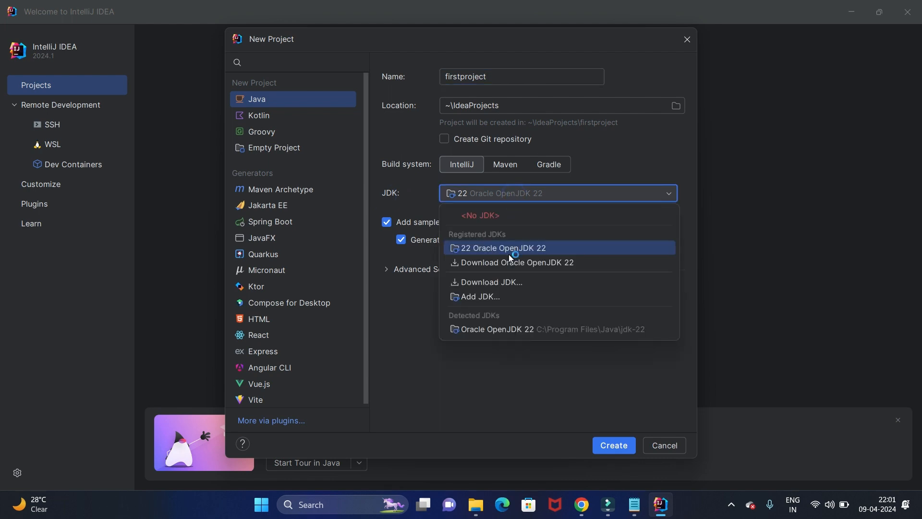
pyautogui.click(508, 254)
pyautogui.click(526, 198)
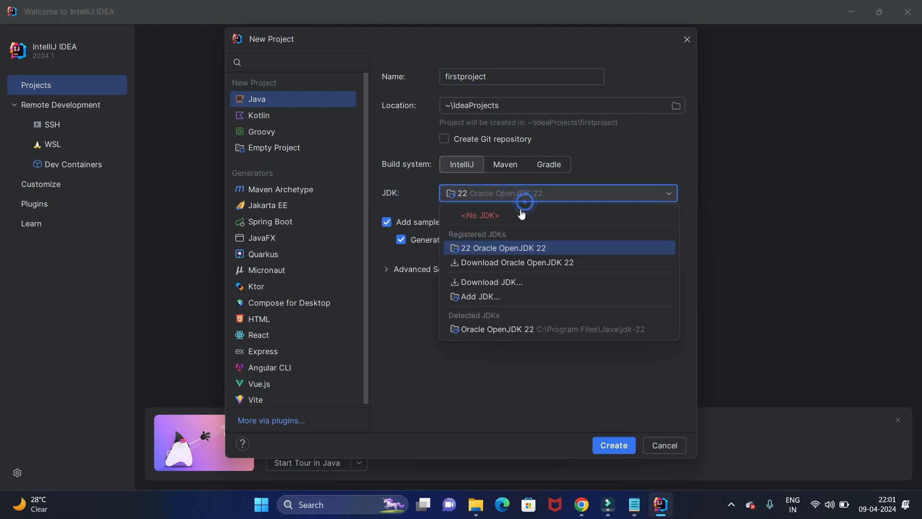
pyautogui.click(480, 297)
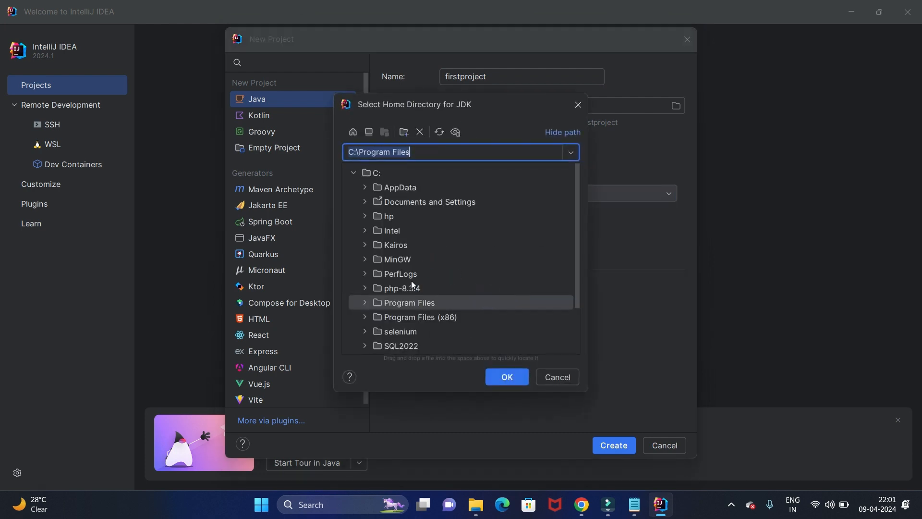
pyautogui.doubleClick(406, 303)
pyautogui.scroll(-4, 403, 288)
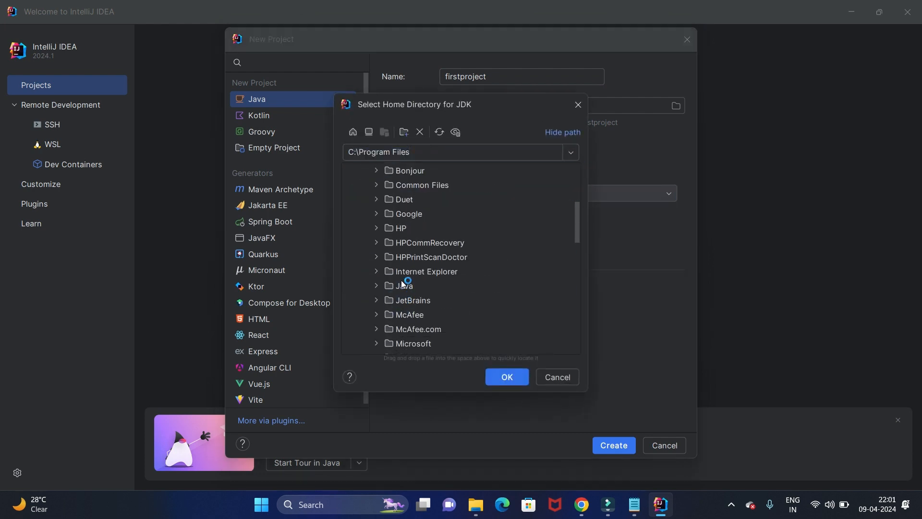
pyautogui.click(403, 285)
pyautogui.click(377, 285)
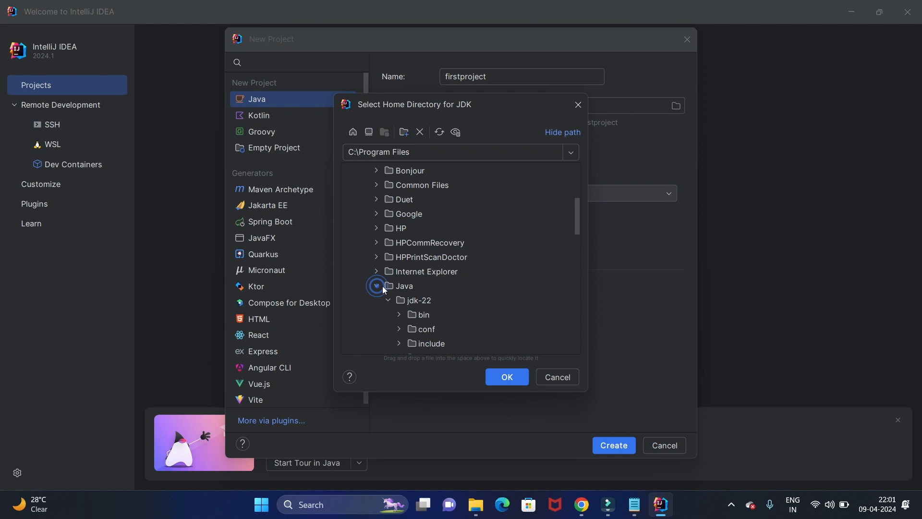
pyautogui.click(423, 301)
pyautogui.click(503, 378)
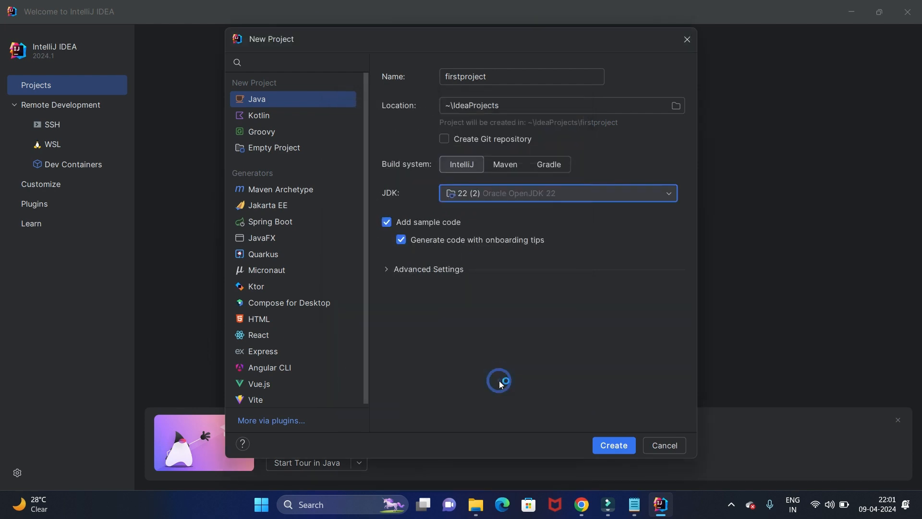
# - Create the project and hide the Install AI Assistant pane in the maximized project window
pyautogui.click(612, 442)
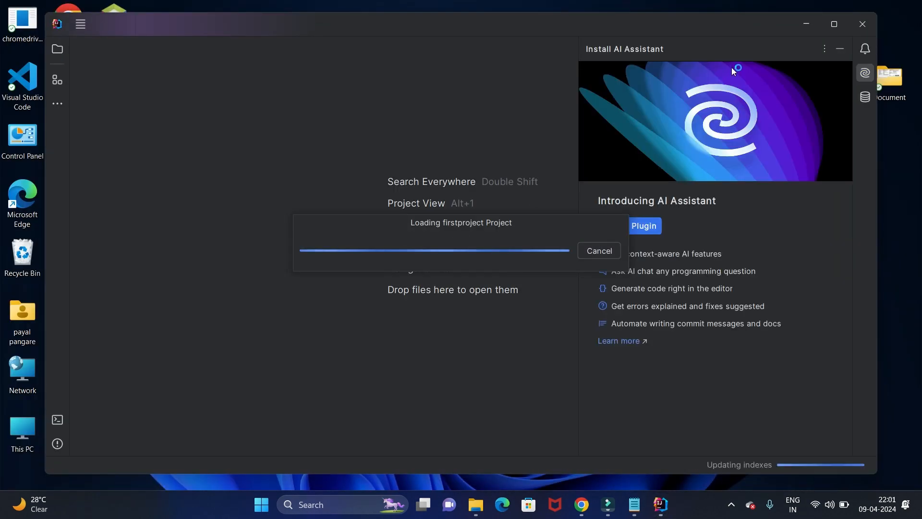
pyautogui.click(831, 29)
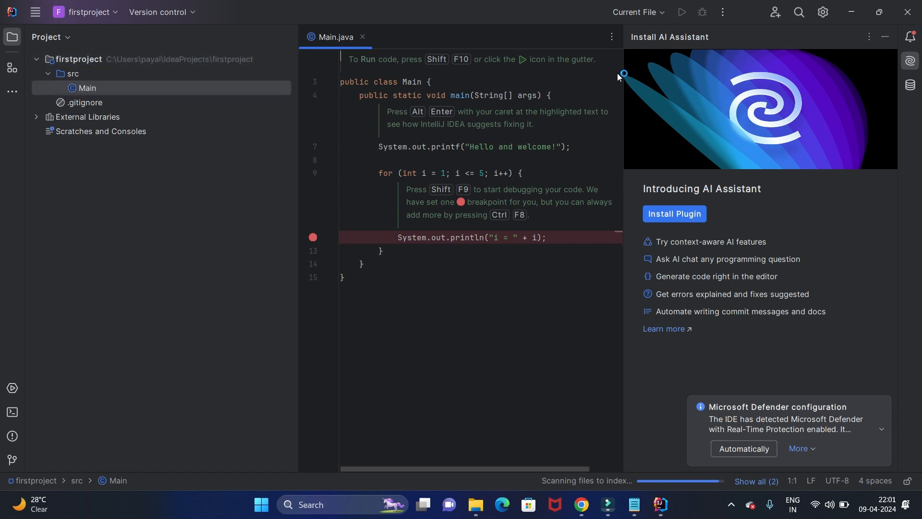
pyautogui.click(886, 38)
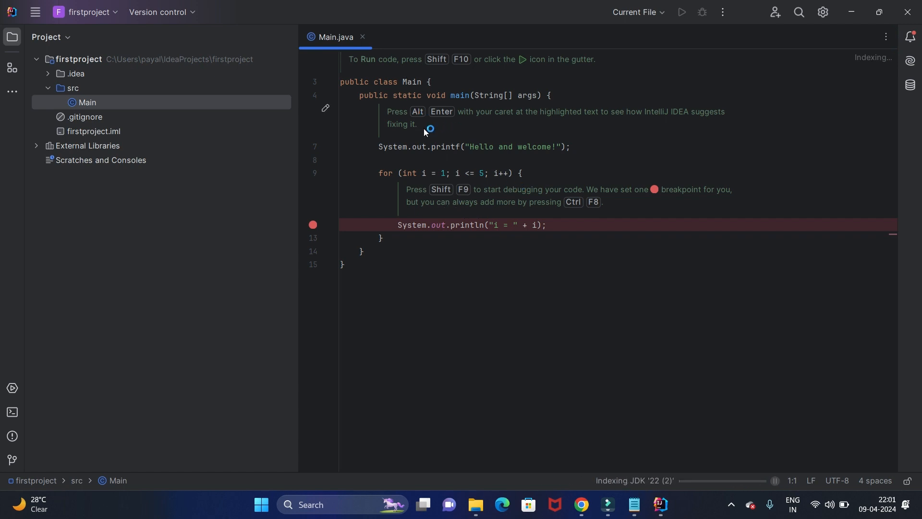
# - Delete the highlighted-text tip, the "Hello and welcome!" printf line and the for loop header from Main.java's main method
pyautogui.moveTo(375, 111); pyautogui.dragTo(599, 211)
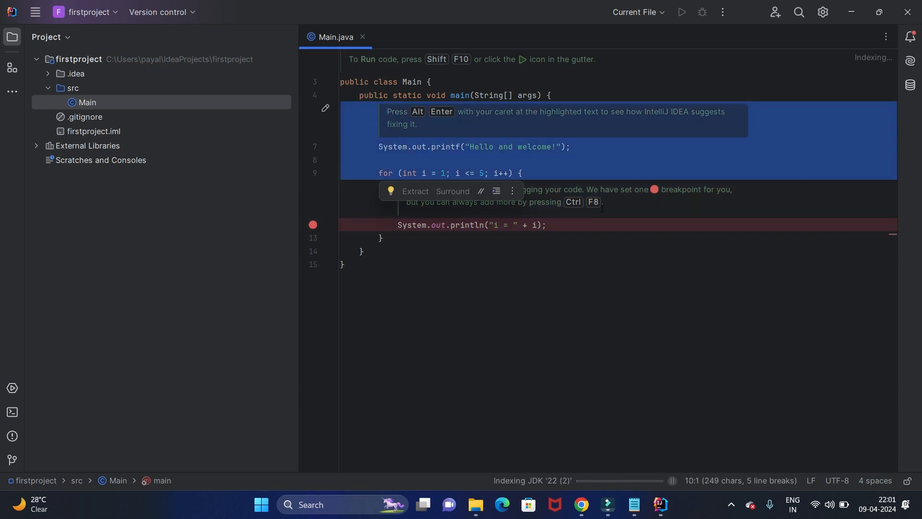
pyautogui.press('Delete')
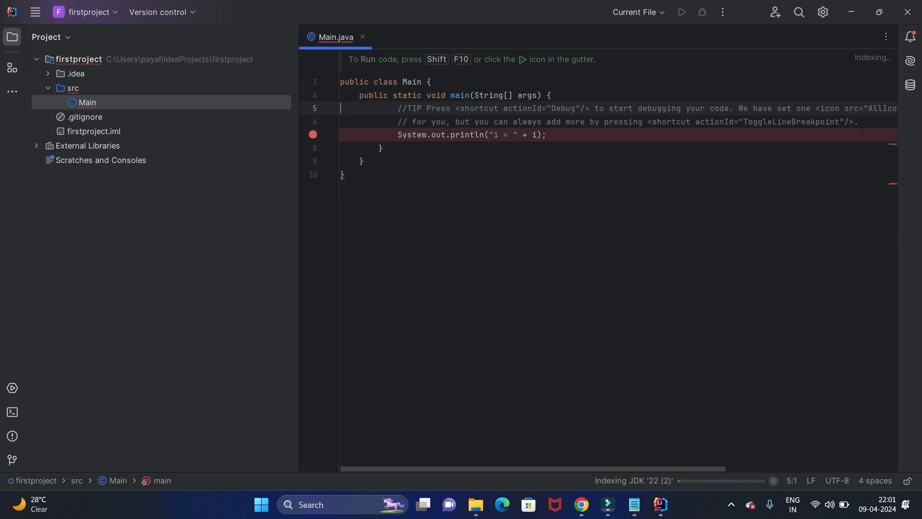
pyautogui.moveTo(863, 130); pyautogui.dragTo(394, 109)
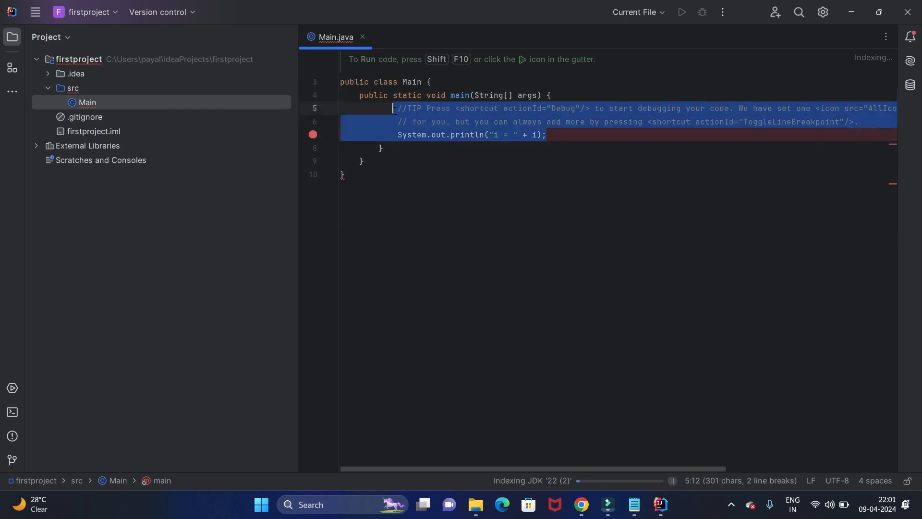
pyautogui.press('Delete')
pyautogui.hotkey('ctrl', 'z')
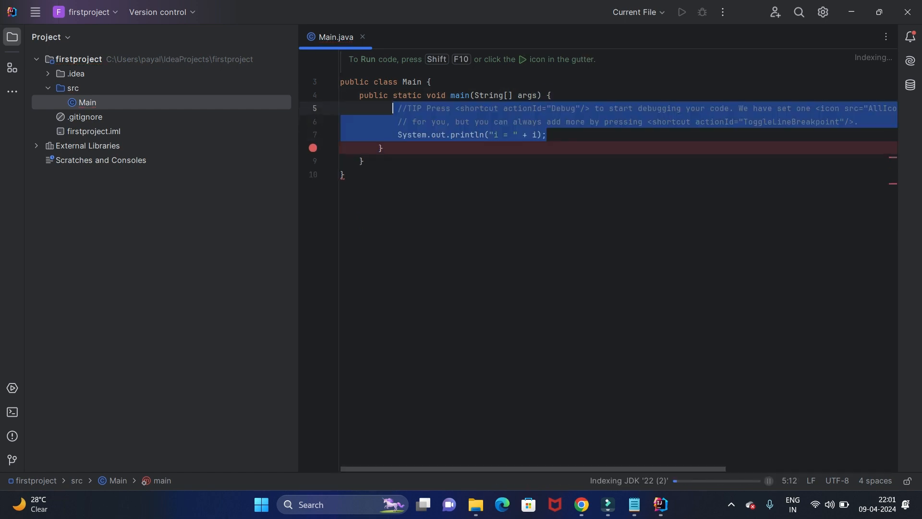
# - Delete the two debugging tip comment lines above the println statement, keeping the println itself
pyautogui.doubleClick(569, 110)
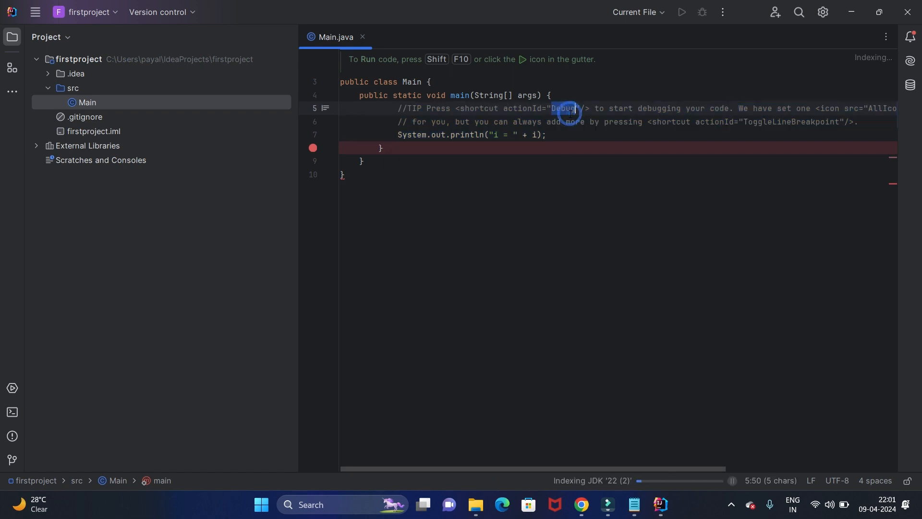
pyautogui.moveTo(390, 103); pyautogui.dragTo(859, 123)
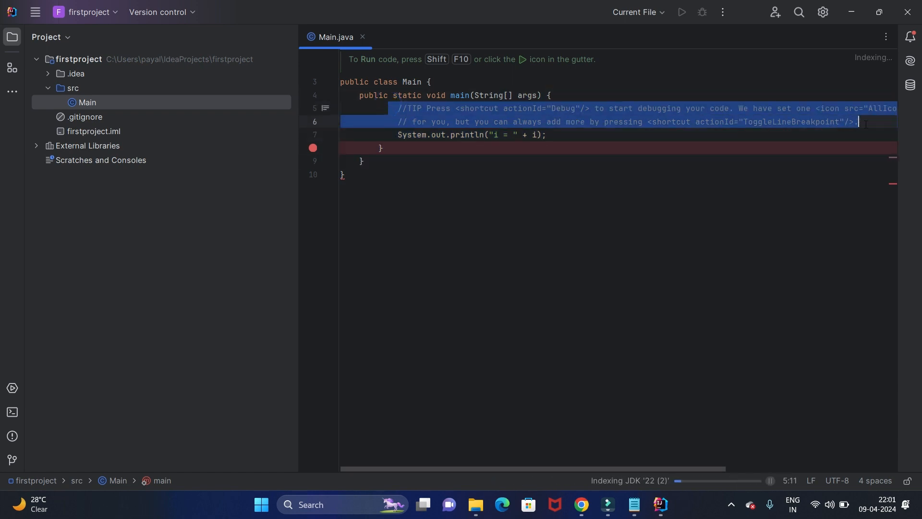
pyautogui.press('Delete')
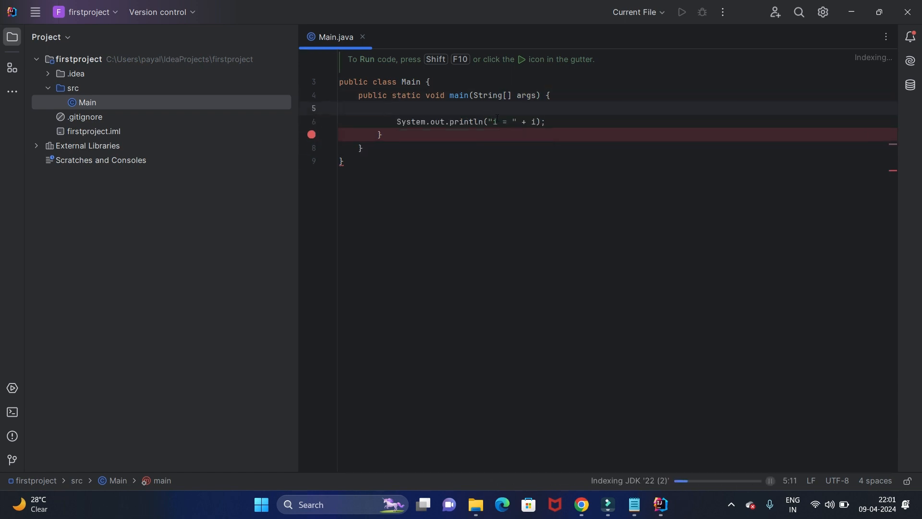
# - Replace the println argument "i = " + i with the string "Hello world"
pyautogui.moveTo(489, 122); pyautogui.dragTo(538, 122)
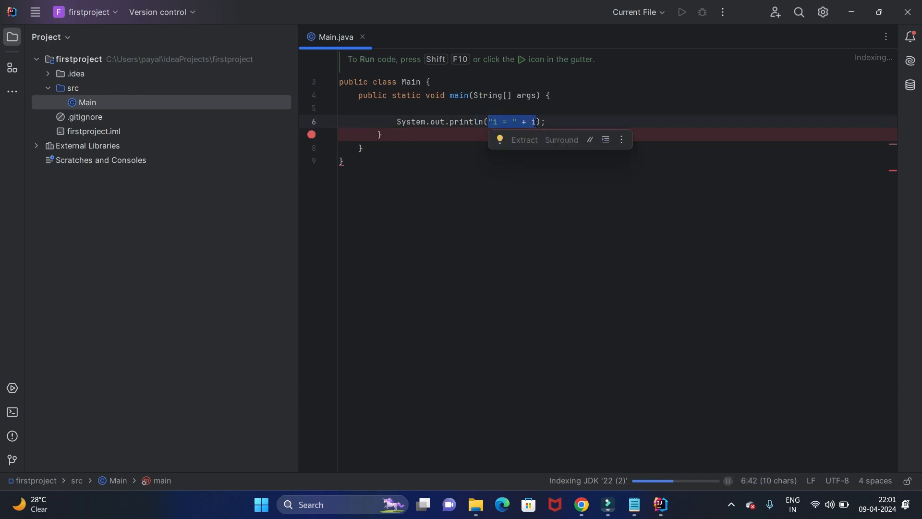
pyautogui.write('"')
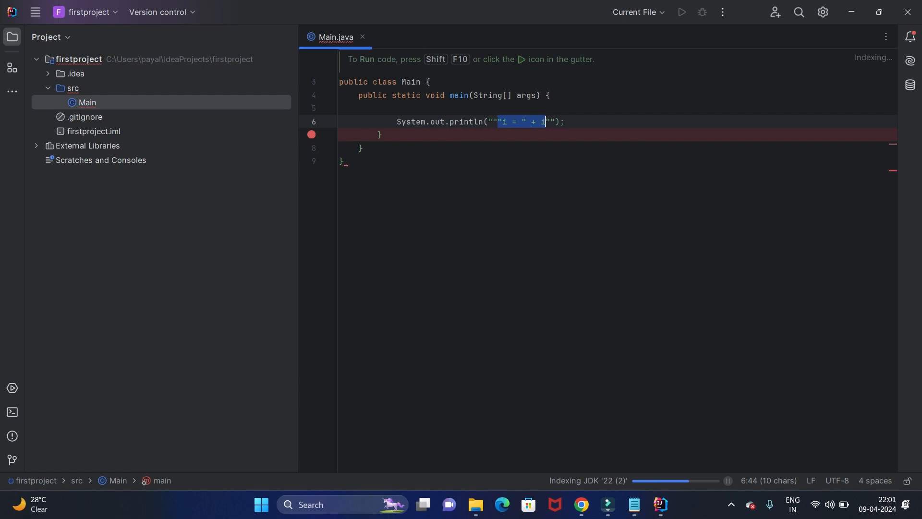
pyautogui.write('"')
pyautogui.press('BackSpace')
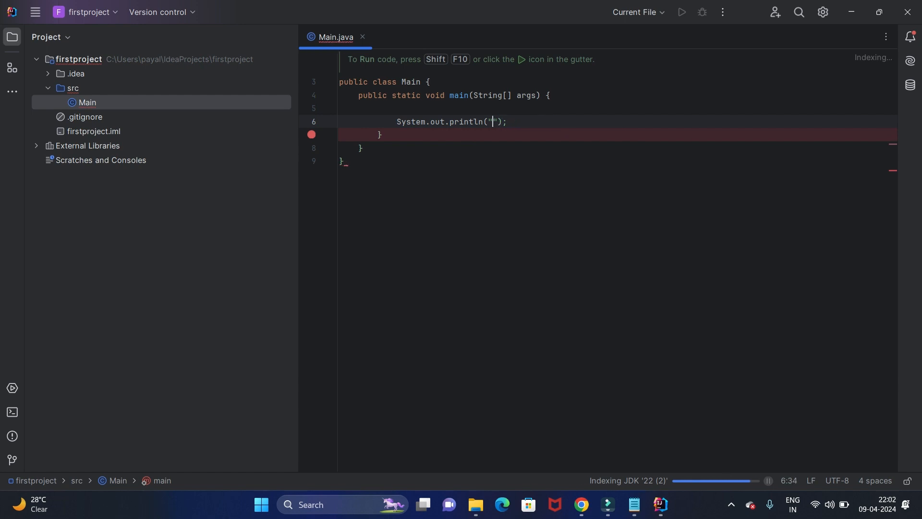
pyautogui.write('Hello ')
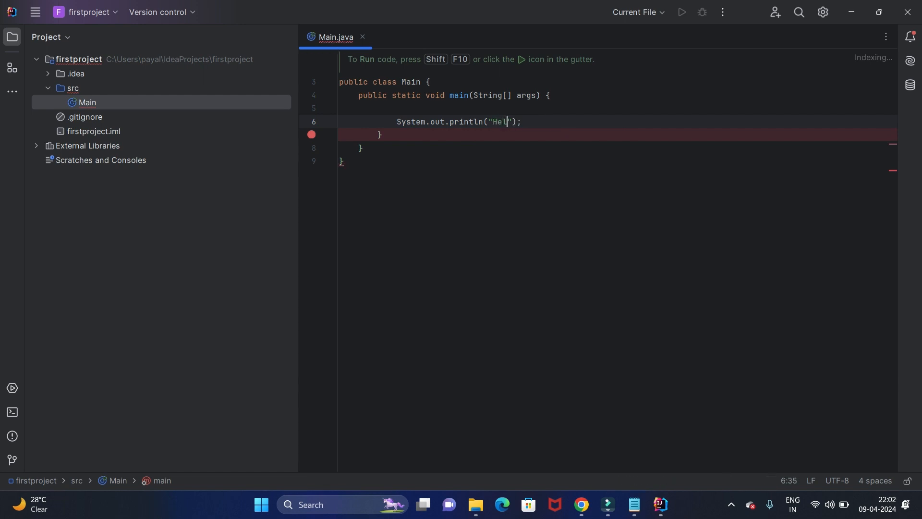
pyautogui.write('world')
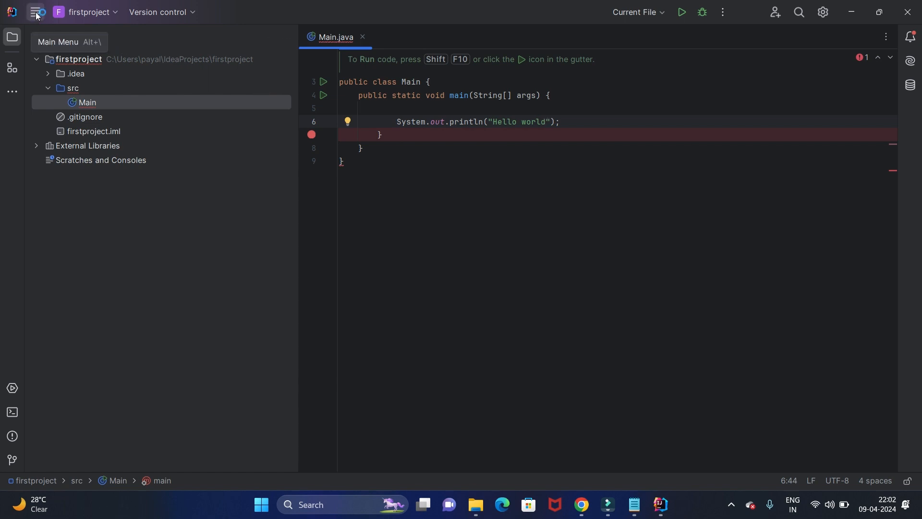
# - Try to build and run the Main.main() method of Main.java
pyautogui.click(411, 211)
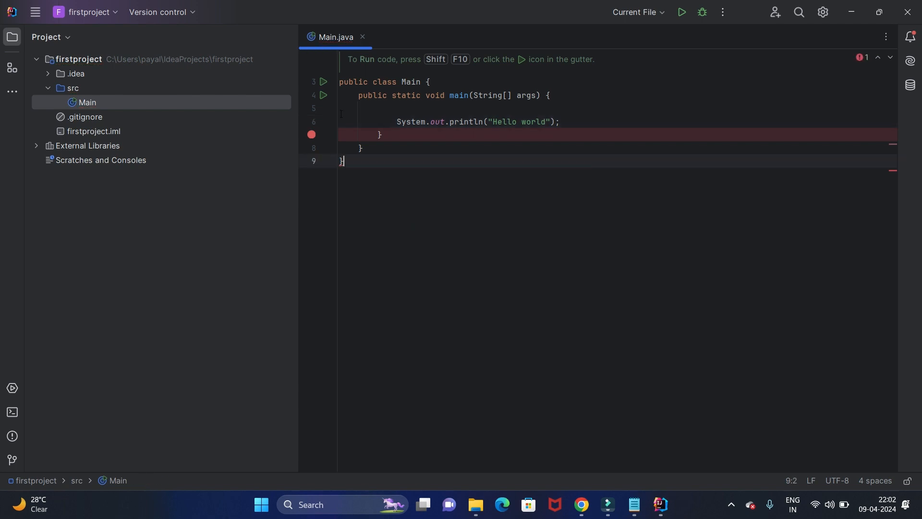
pyautogui.click(325, 97)
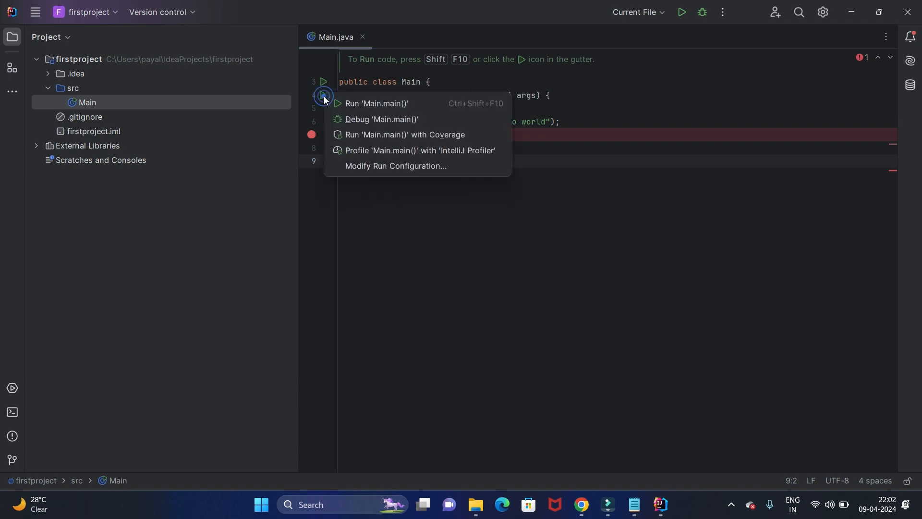
pyautogui.click(378, 103)
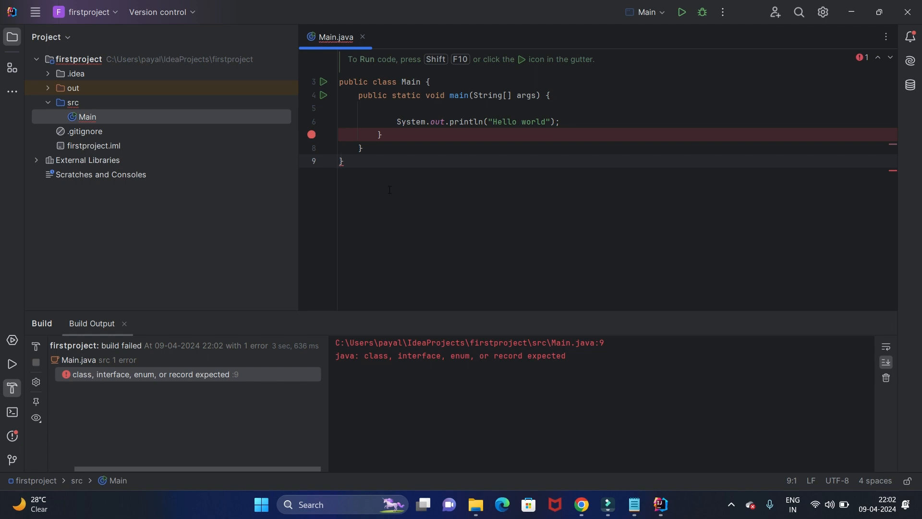
# - Delete the surplus closing brace on line 9 of Main.java
pyautogui.moveTo(374, 149); pyautogui.dragTo(379, 109)
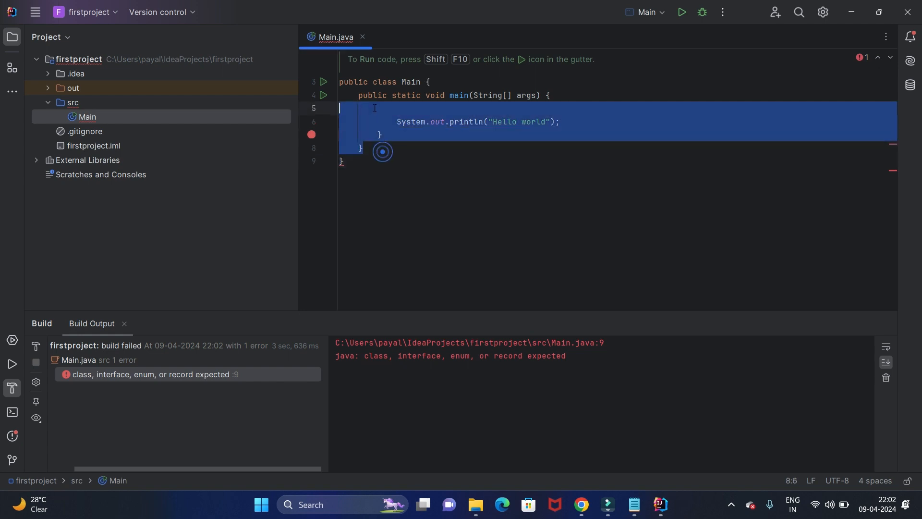
pyautogui.click(353, 164)
pyautogui.press('BackSpace')
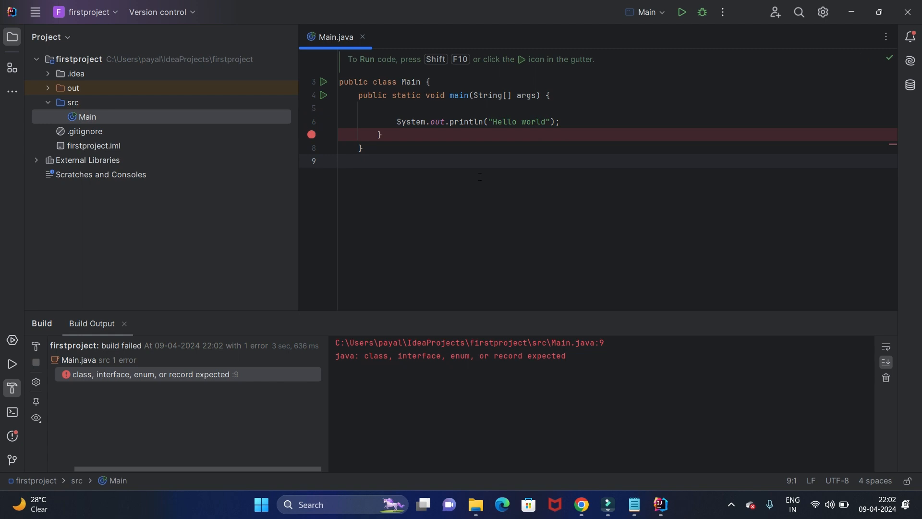
# - Run the corrected Main.main() and highlight the program's output line in the run console
pyautogui.click(324, 95)
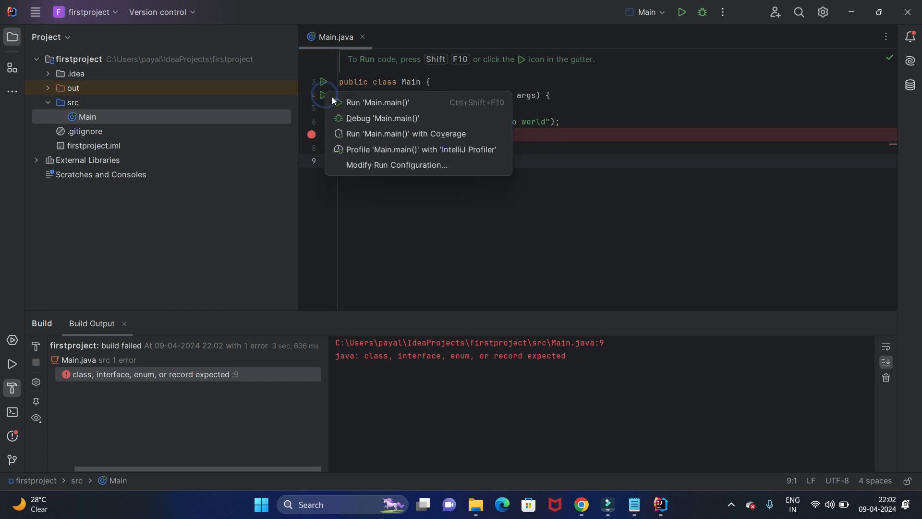
pyautogui.click(369, 102)
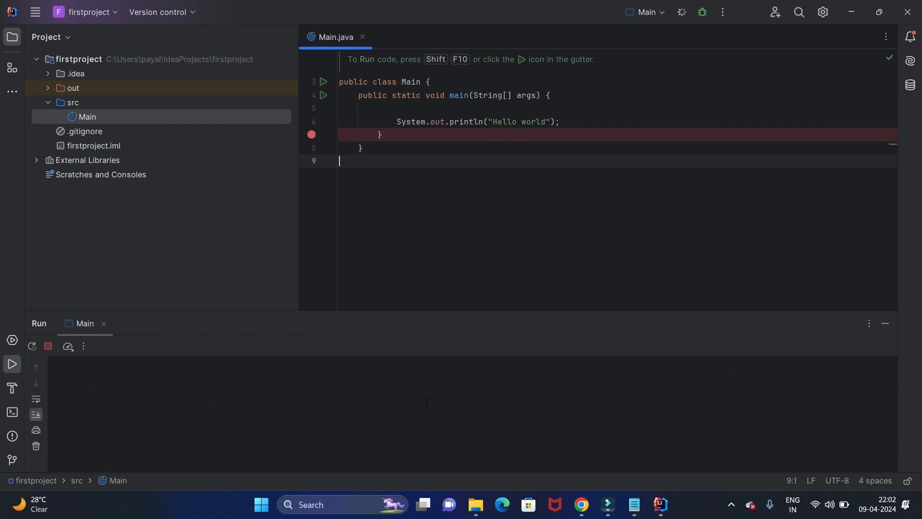
pyautogui.click(113, 377)
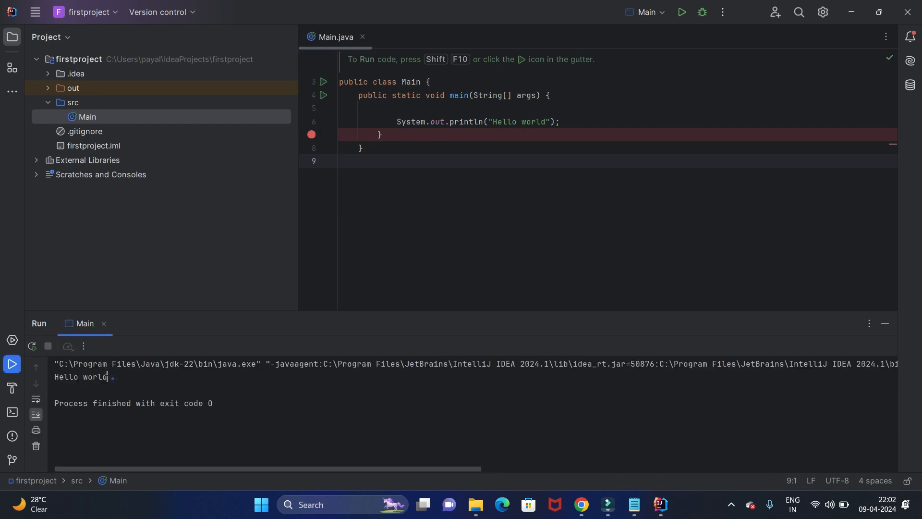
pyautogui.moveTo(113, 378); pyautogui.dragTo(55, 377)
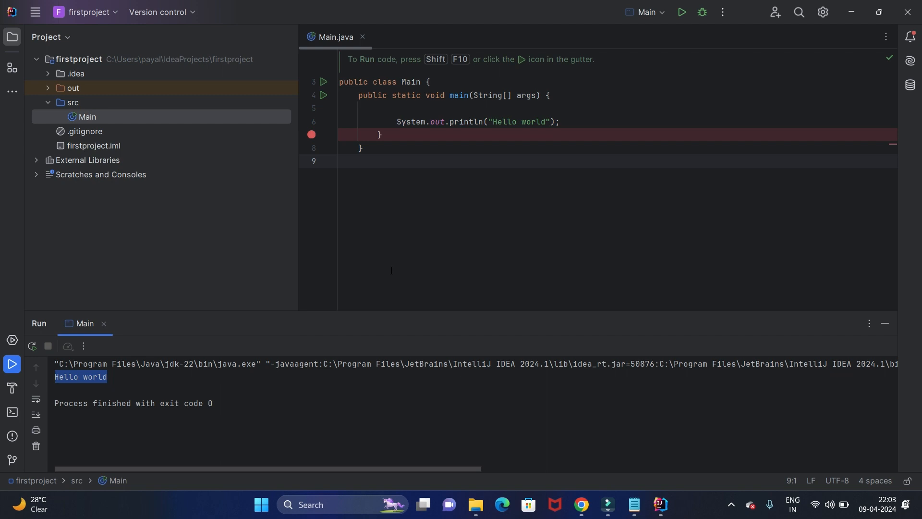
pyautogui.click(412, 163)
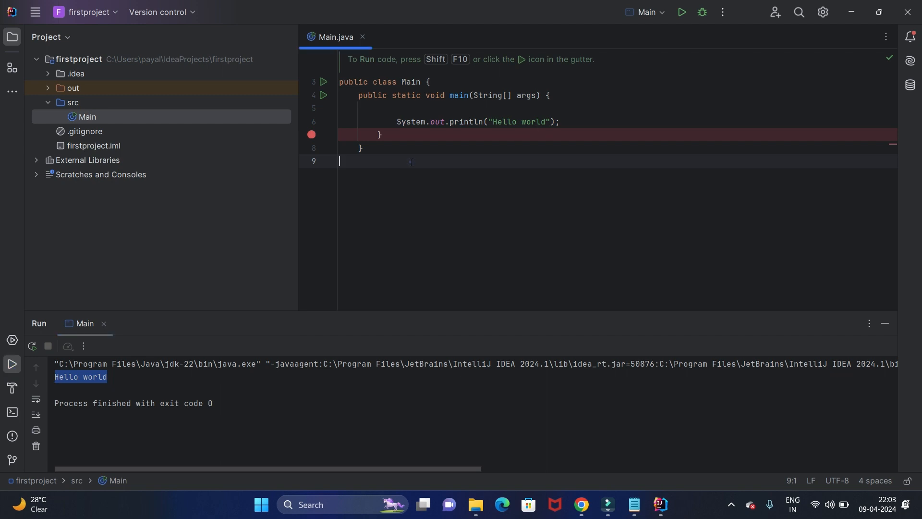